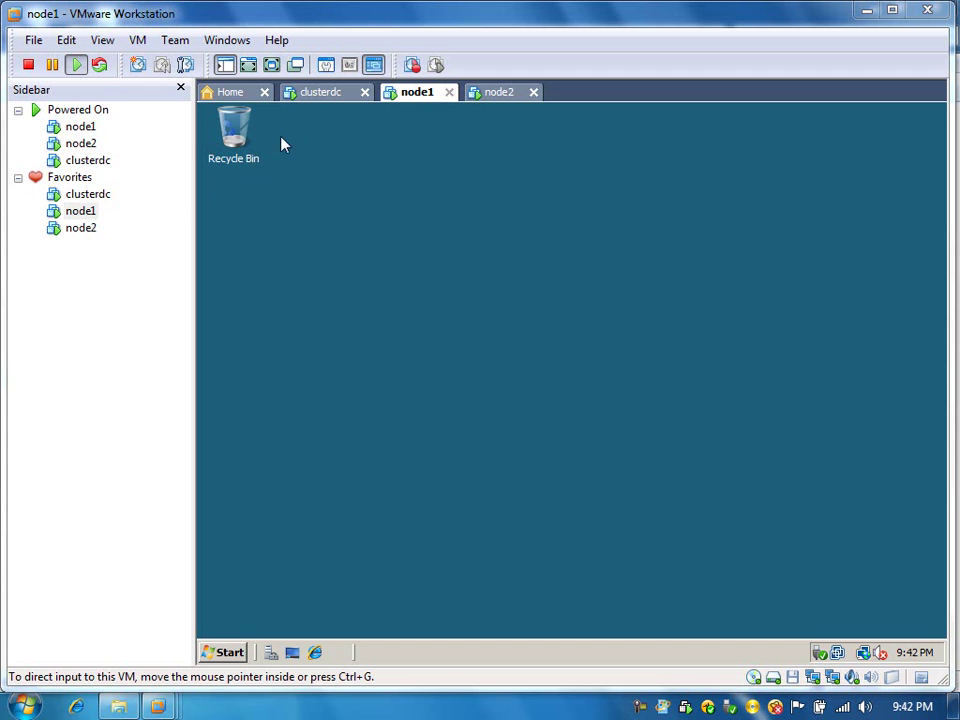
Look over the node1 and node2 machines, then show clusterdc full screen
left_click(326, 105)
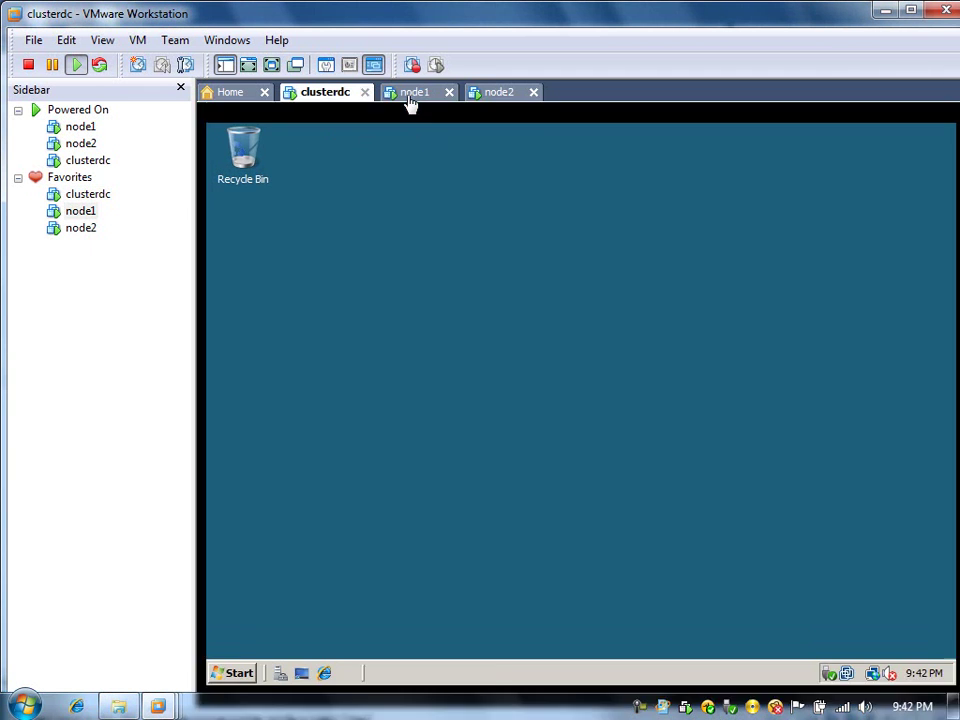
left_click(412, 98)
left_click(500, 98)
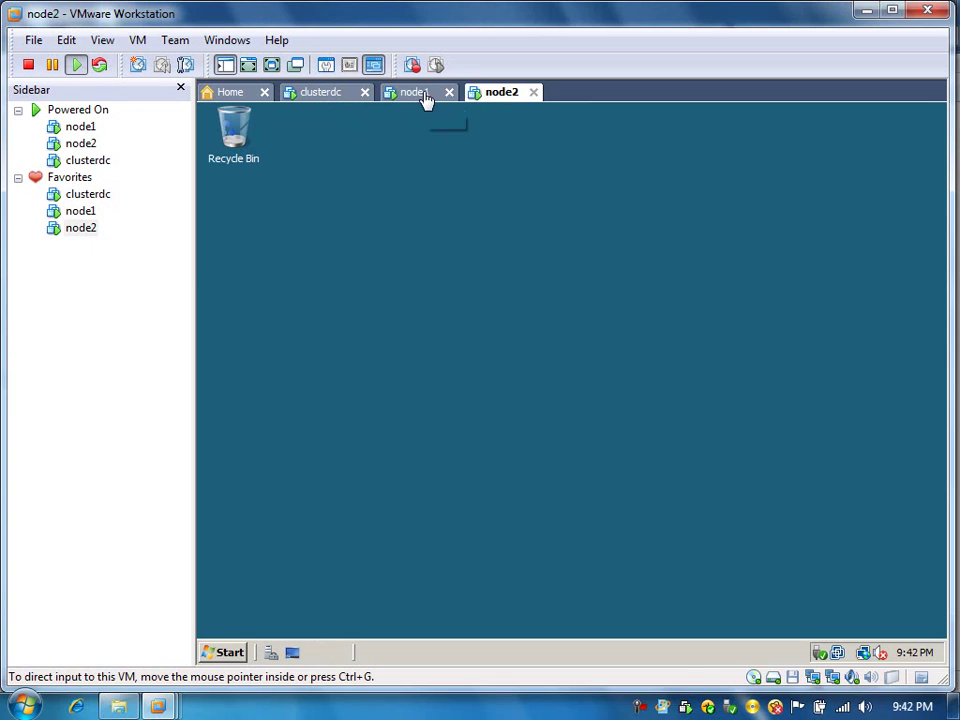
left_click(424, 96)
left_click(326, 92)
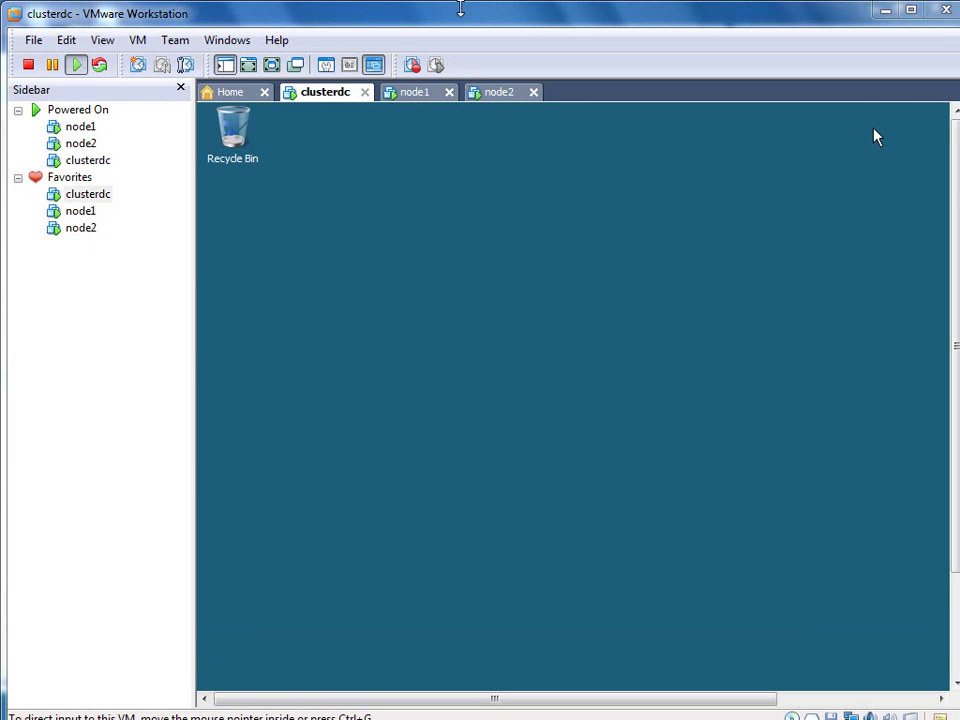
left_click(272, 66)
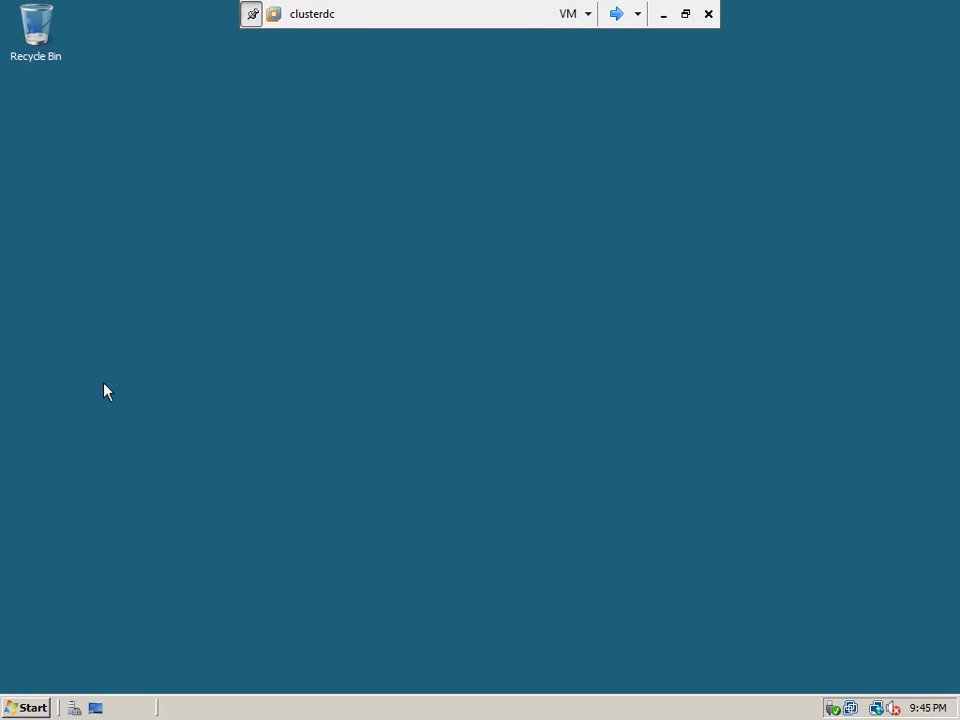
Change the guest's computer name to clusterdc through Computer Properties
left_click(27, 707)
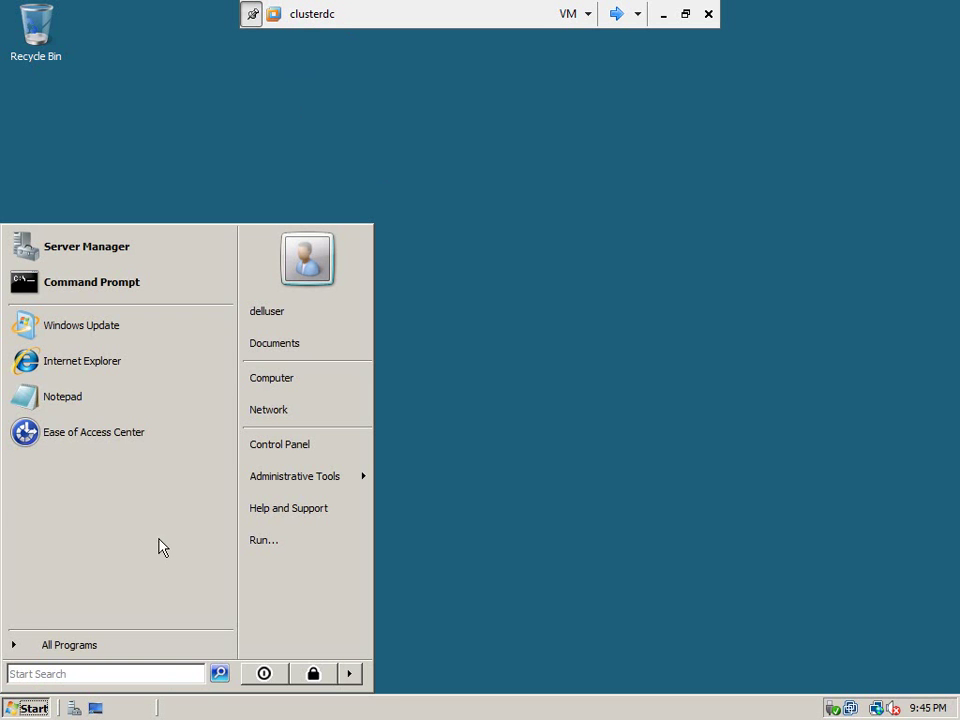
right_click(296, 387)
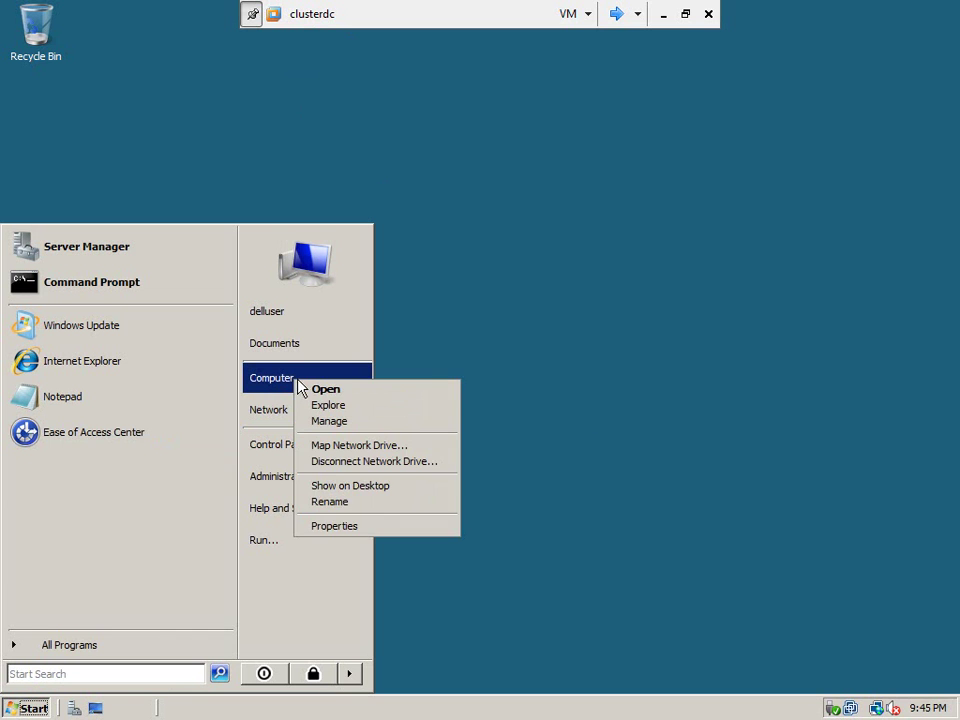
left_click(338, 526)
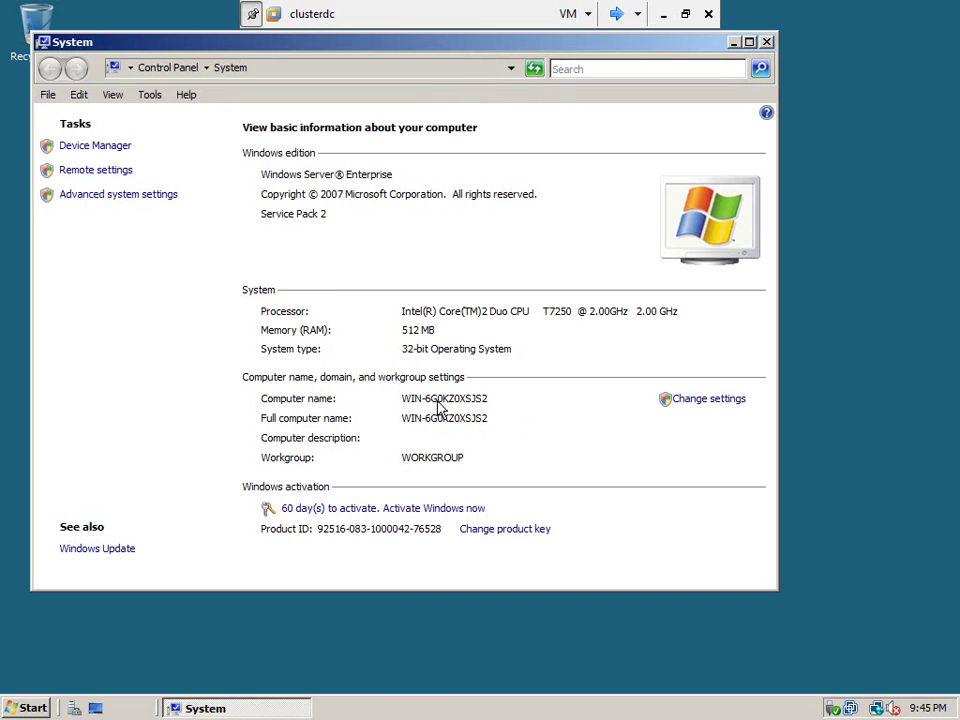
left_click(681, 401)
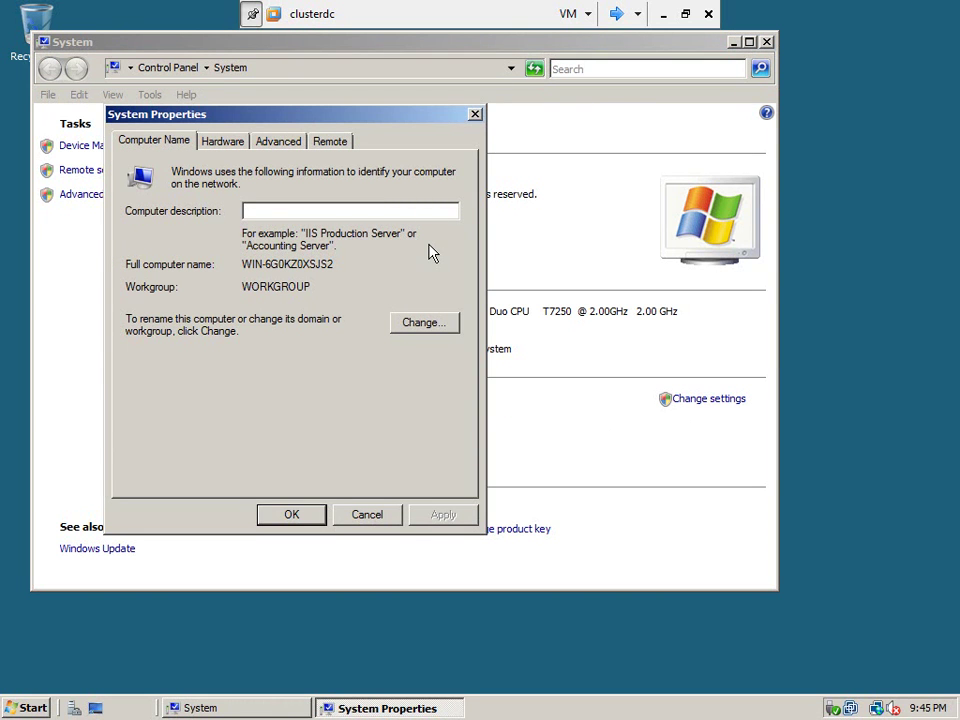
left_click(426, 323)
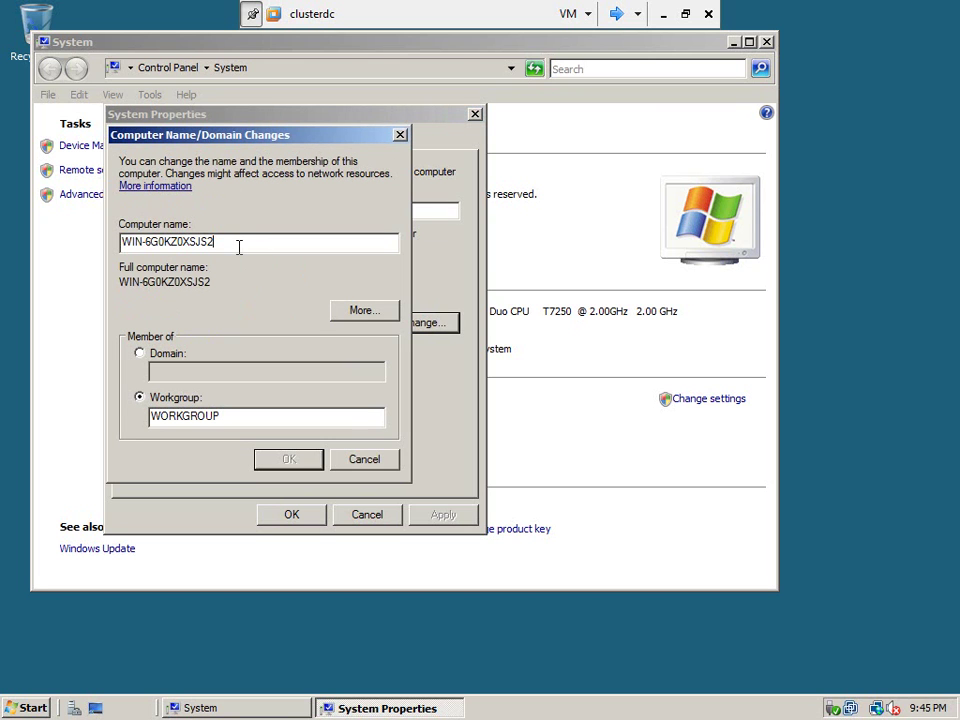
left_click_drag(238, 246, 115, 245)
type("clusterdc")
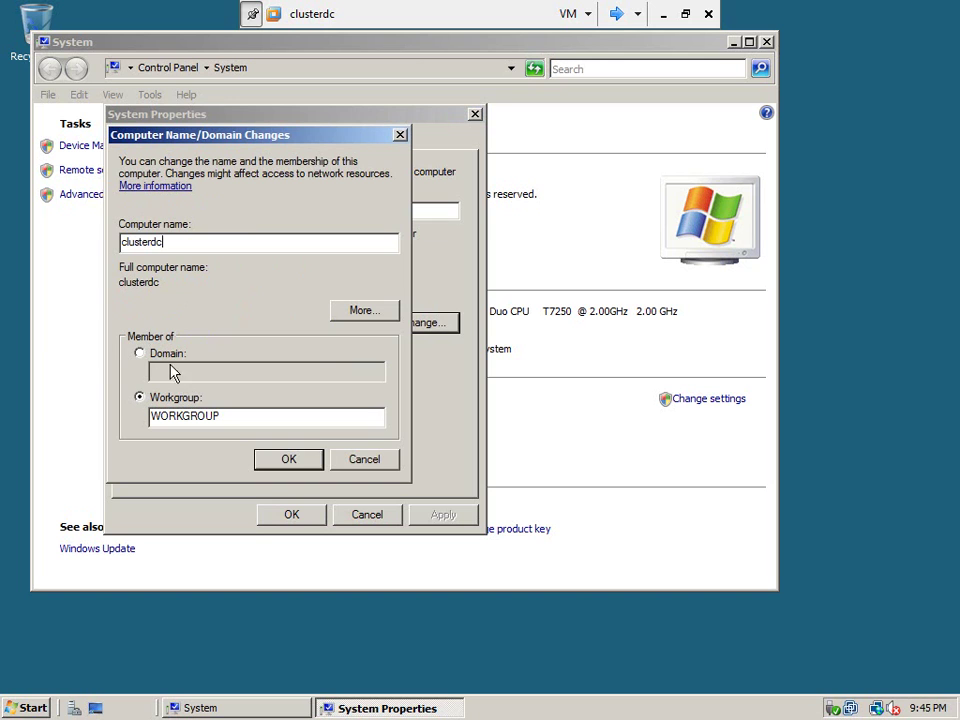
left_click(290, 462)
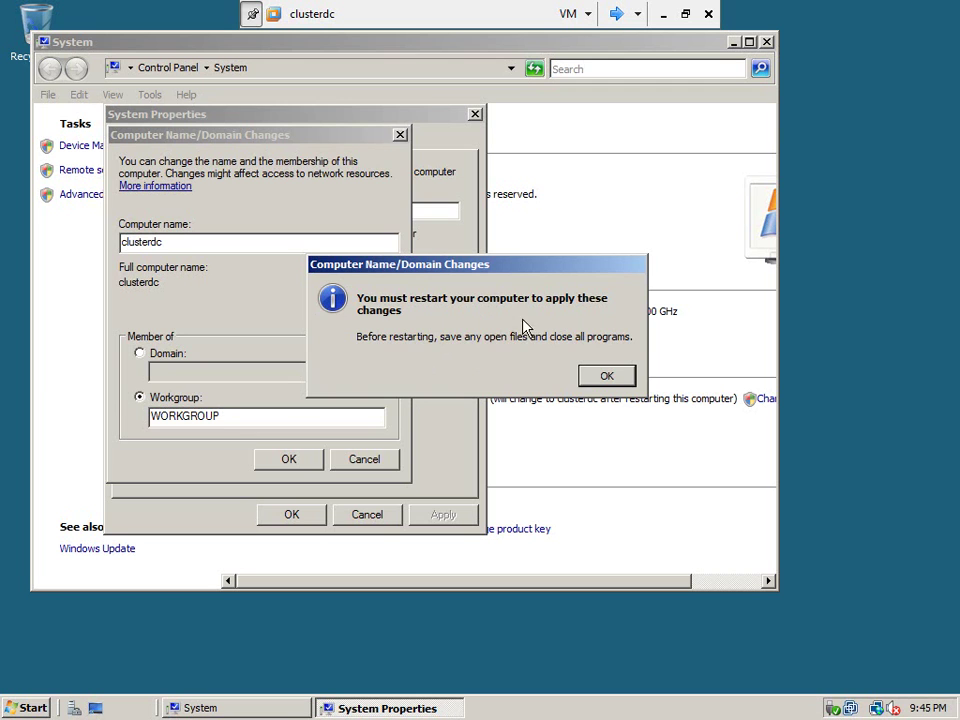
Dismiss the restart notice, close System Properties and restart the guest now
left_click(595, 384)
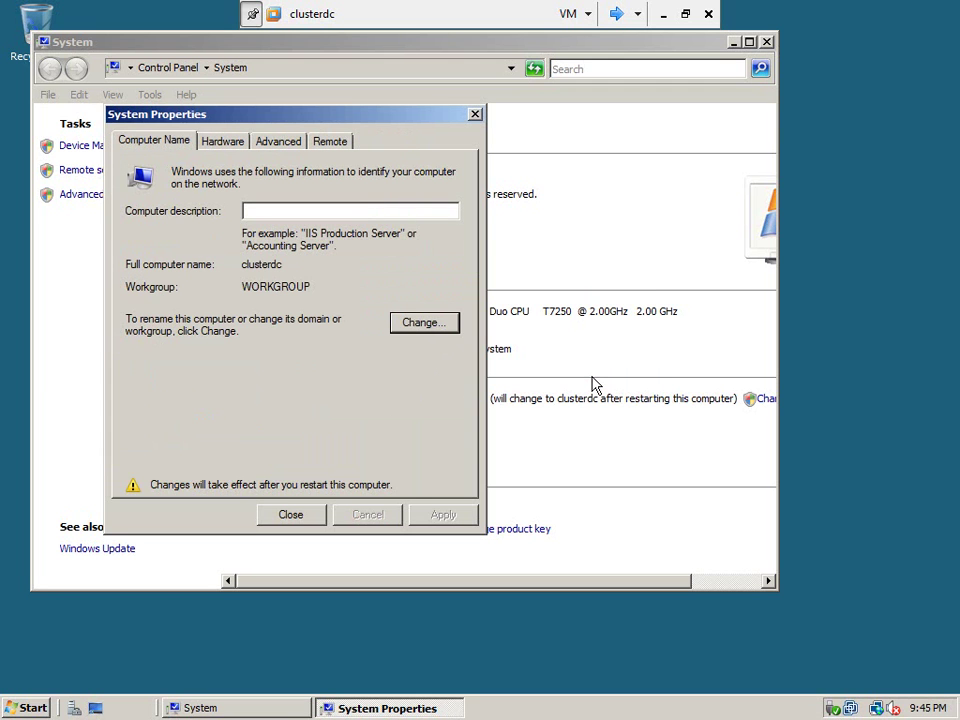
left_click(294, 517)
left_click(462, 370)
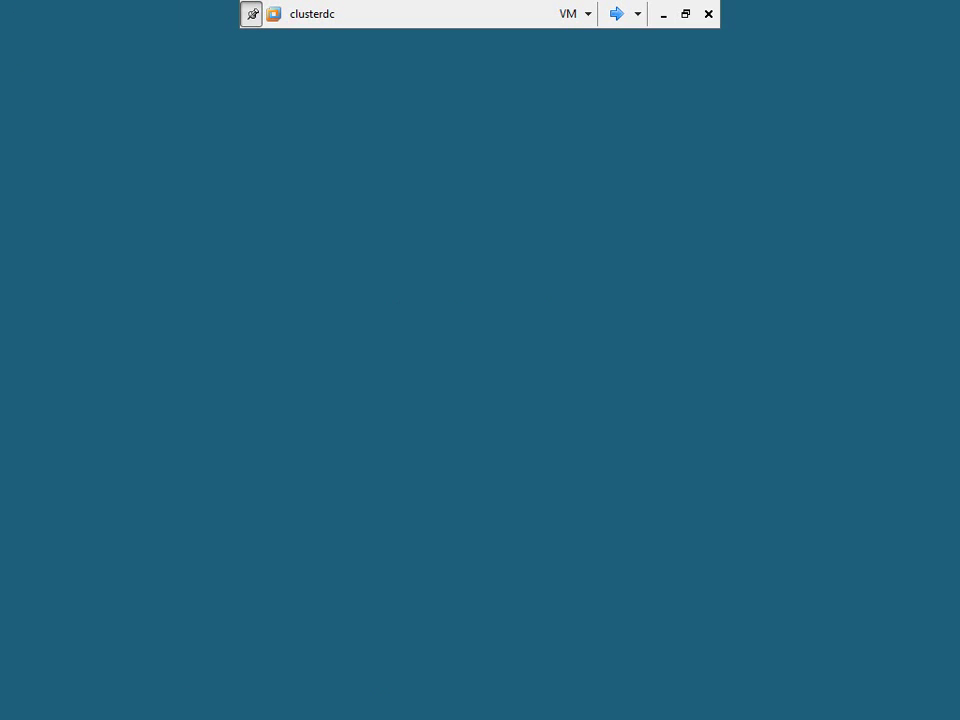
Move to the node2 machine and change its computer name to node2
left_click(616, 14)
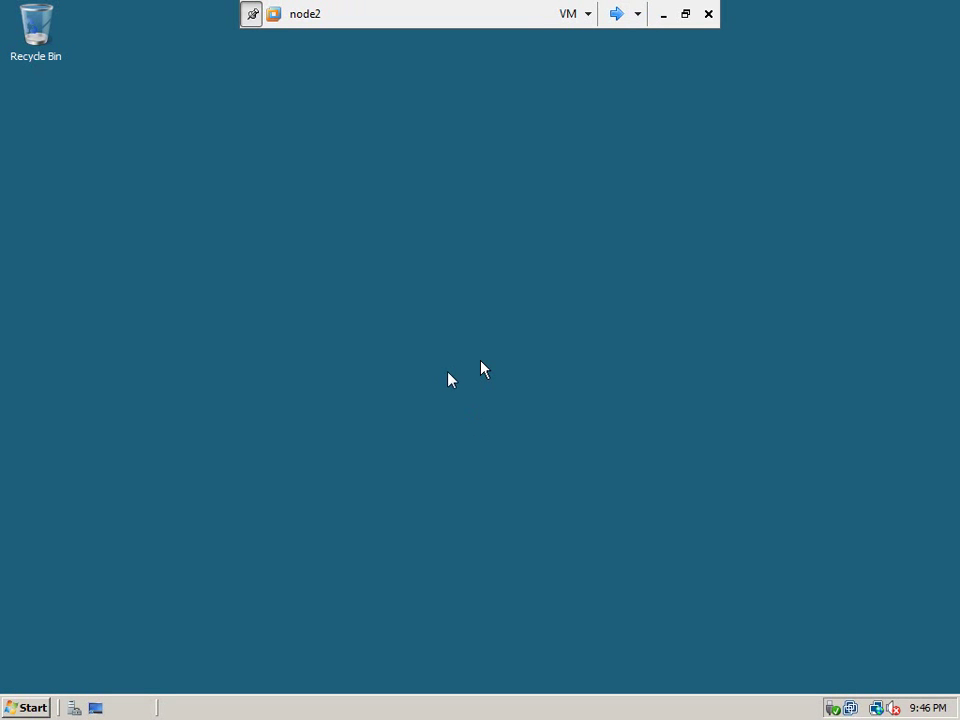
left_click(29, 708)
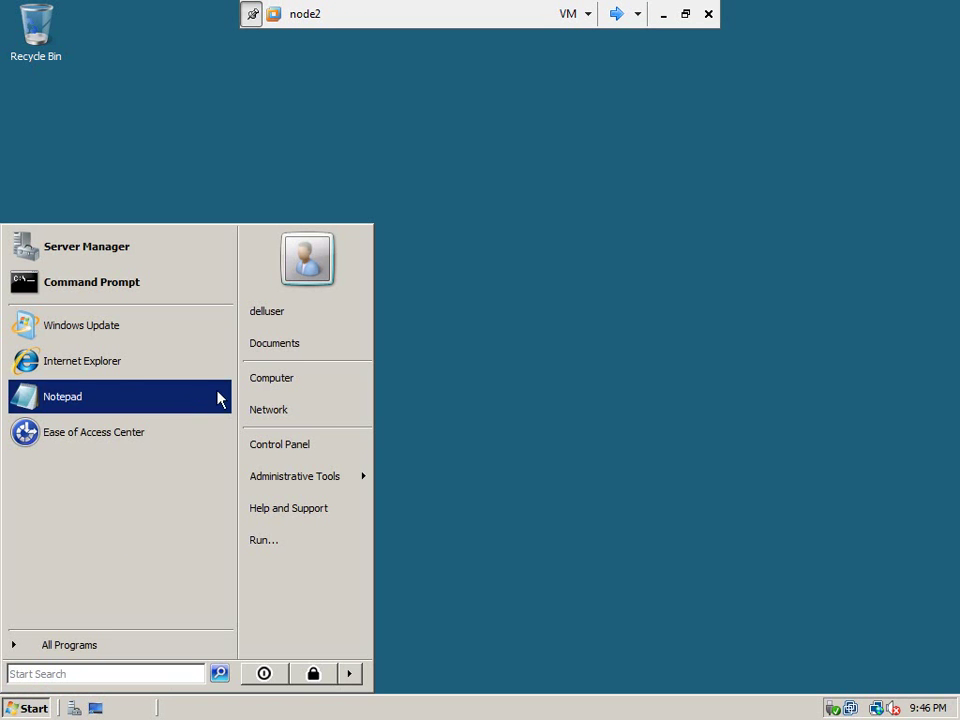
right_click(258, 375)
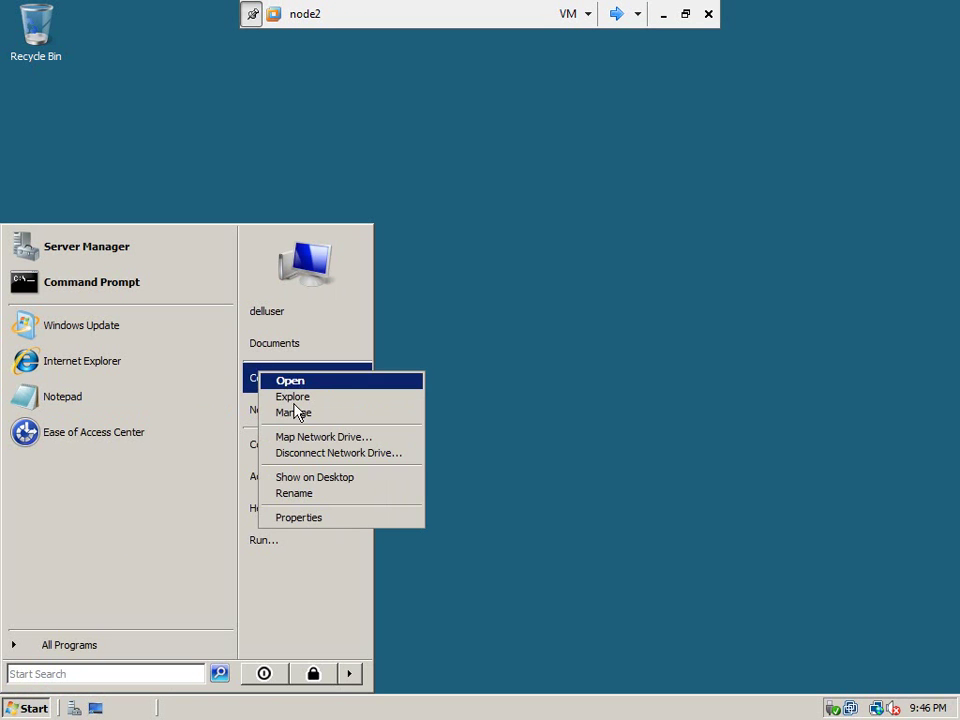
left_click(303, 518)
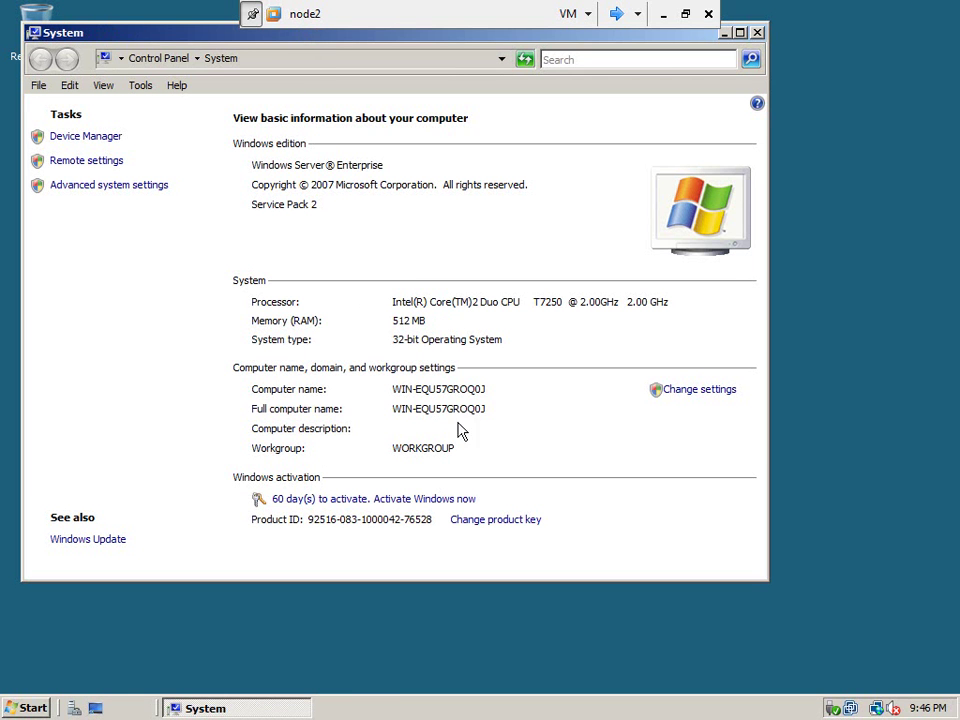
left_click(686, 391)
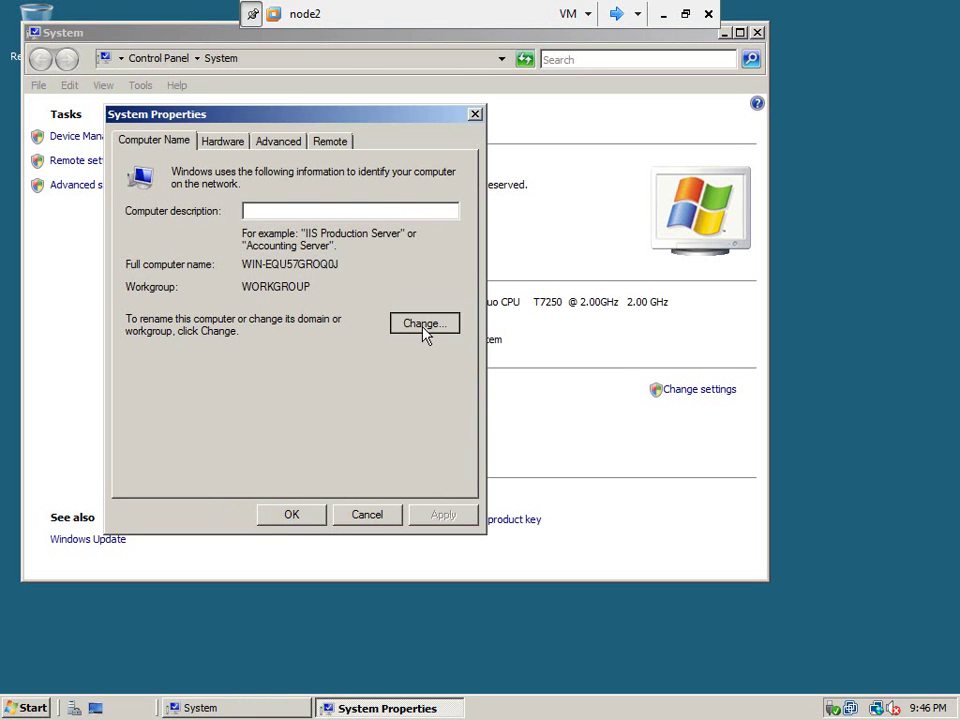
left_click(424, 326)
left_click_drag(261, 242, 120, 241)
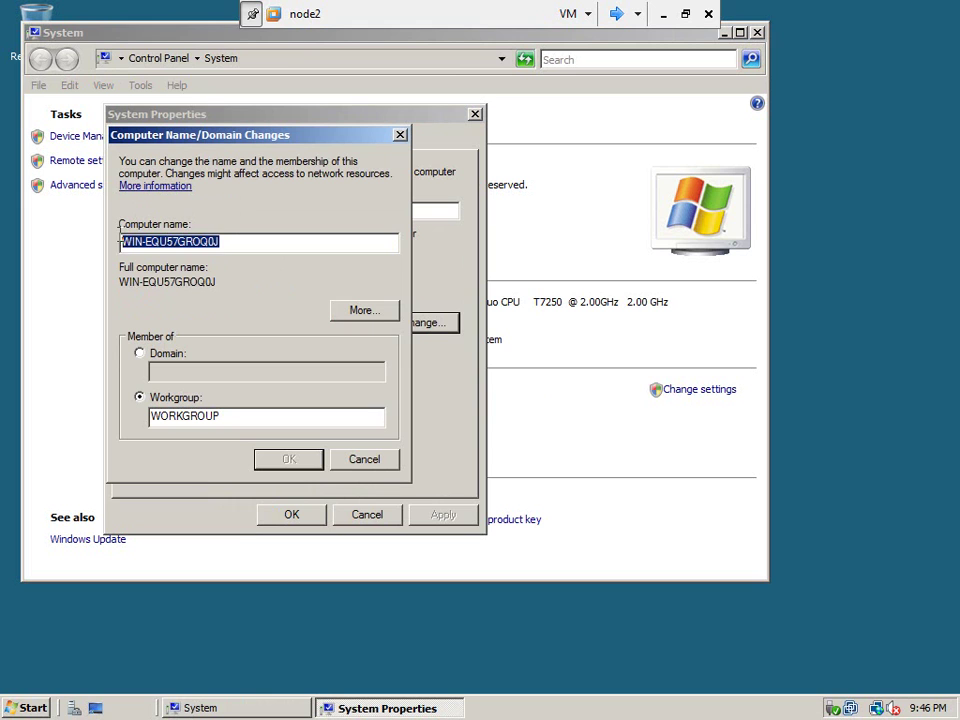
type("node2")
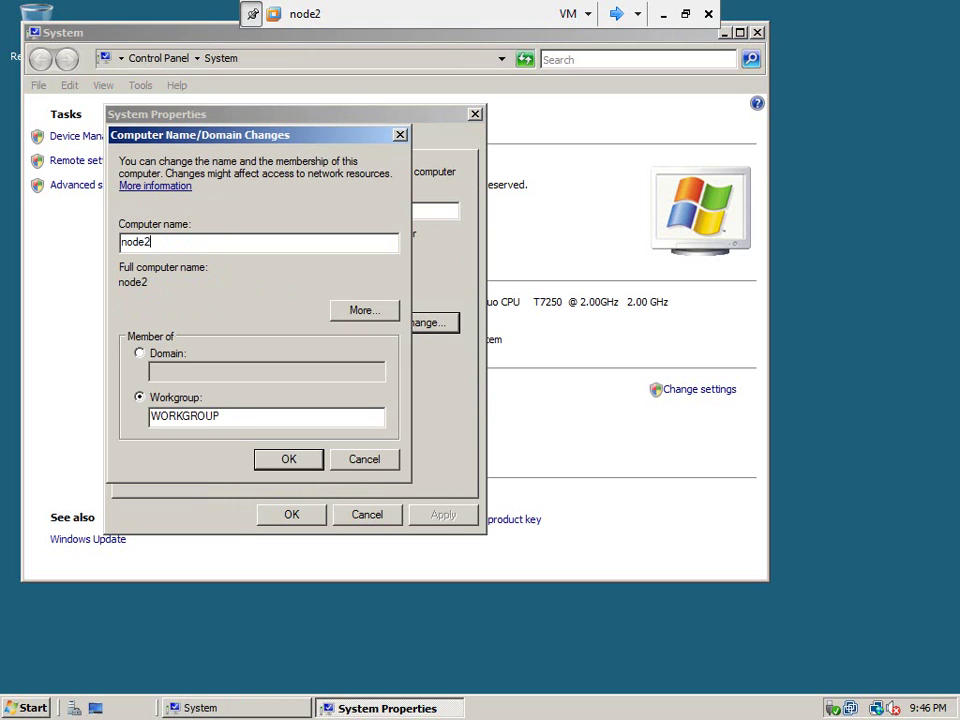
left_click(268, 458)
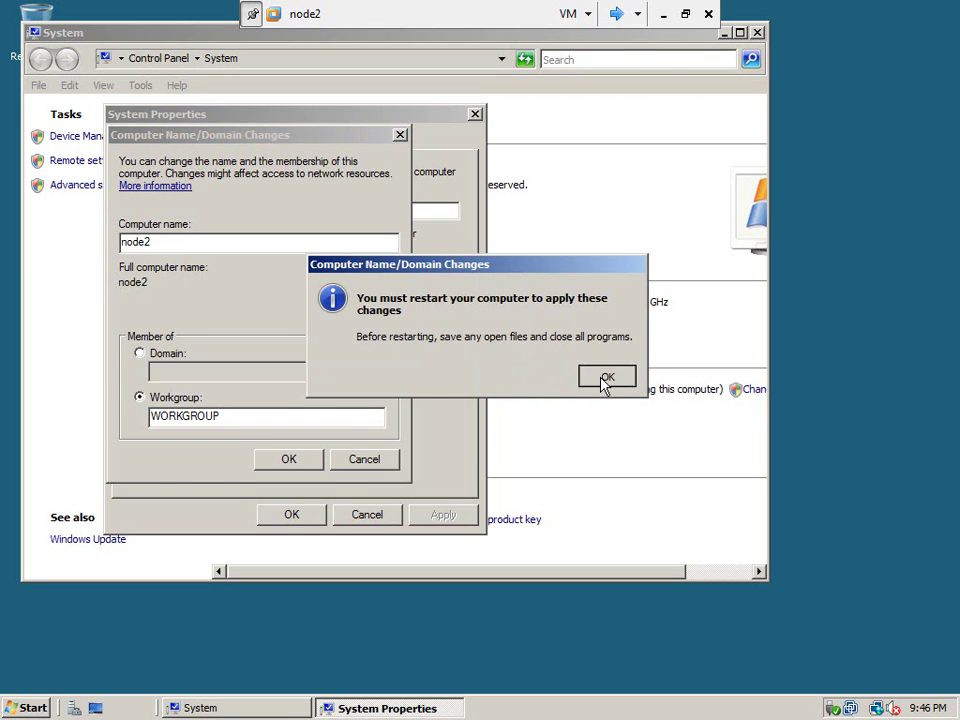
Dismiss the restart notice, close System Properties and restart node2 immediately
left_click(606, 380)
left_click(291, 515)
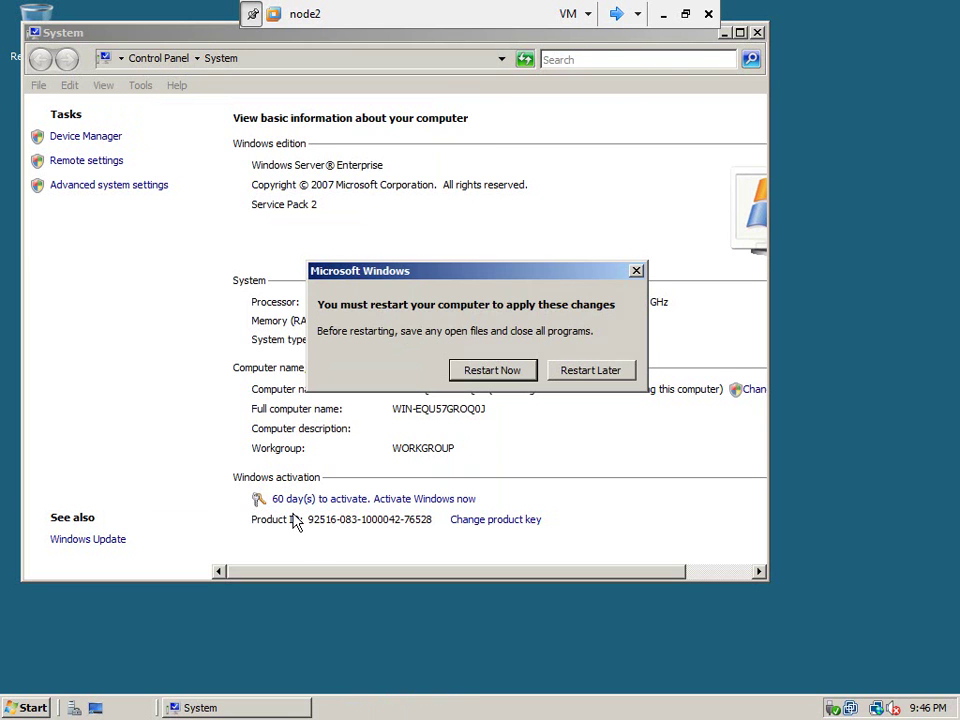
left_click(500, 378)
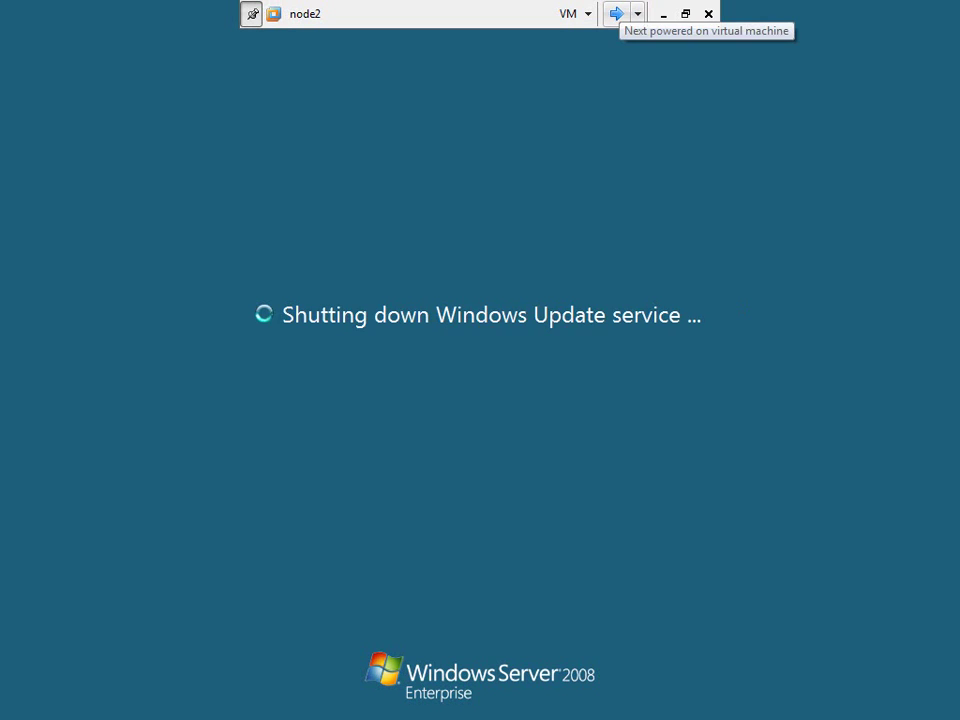
Move to the node1 machine and change its computer name to node1
left_click(616, 13)
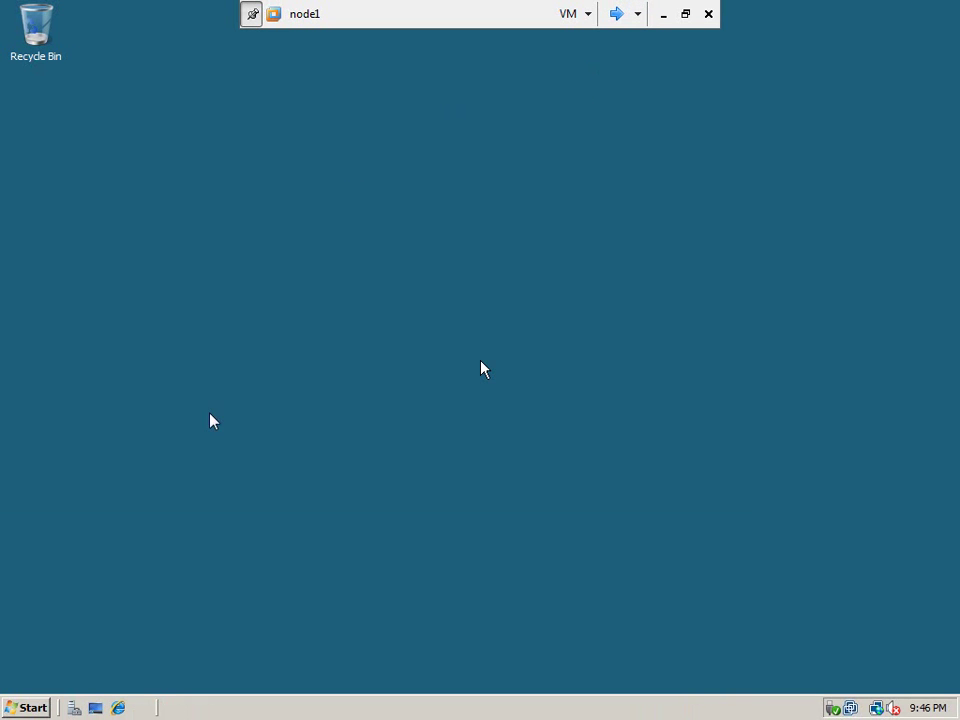
left_click(36, 708)
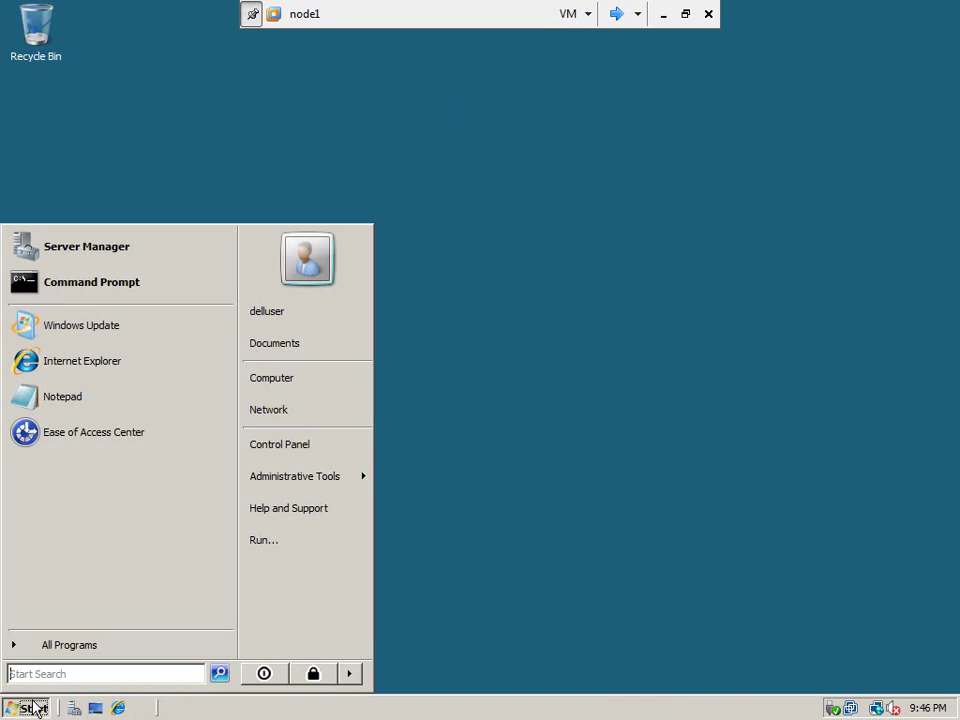
left_click(282, 376)
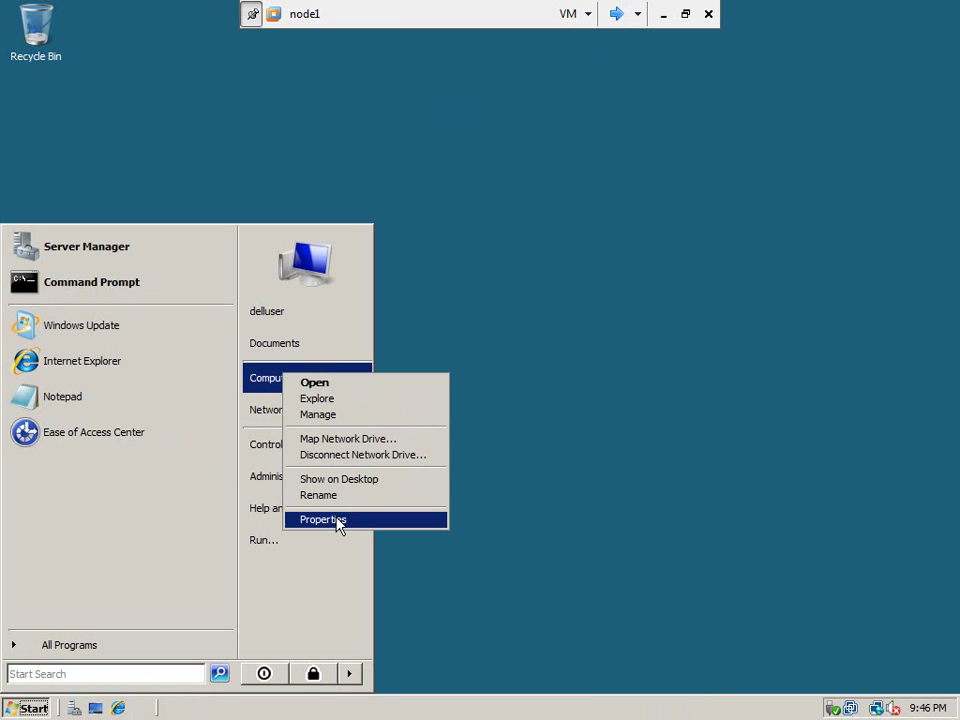
left_click(335, 519)
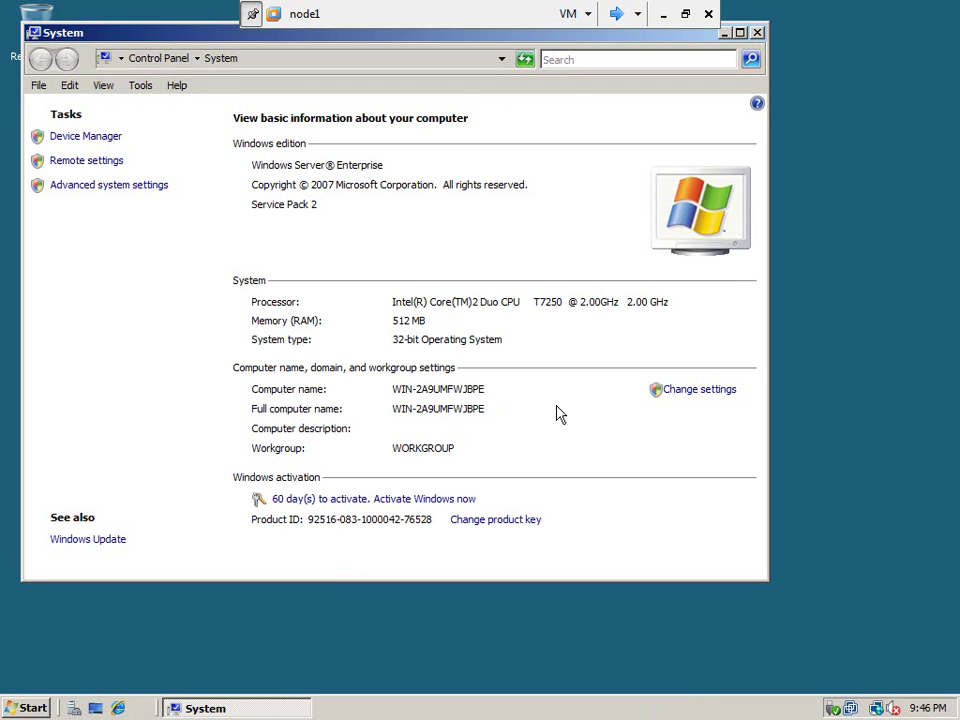
left_click(696, 392)
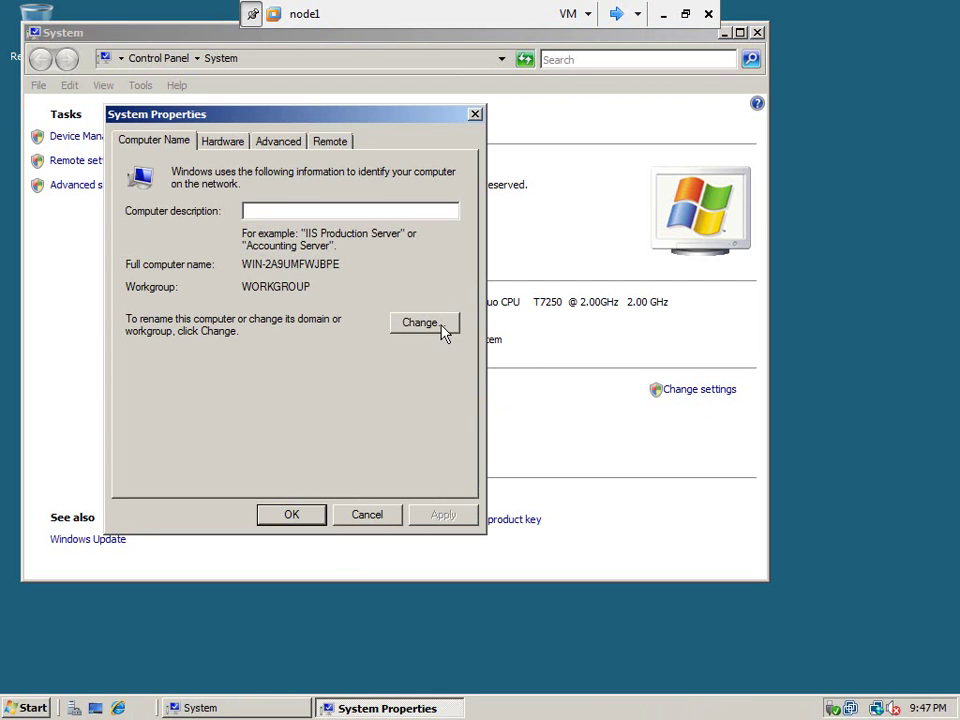
left_click(444, 326)
left_click_drag(229, 242, 57, 245)
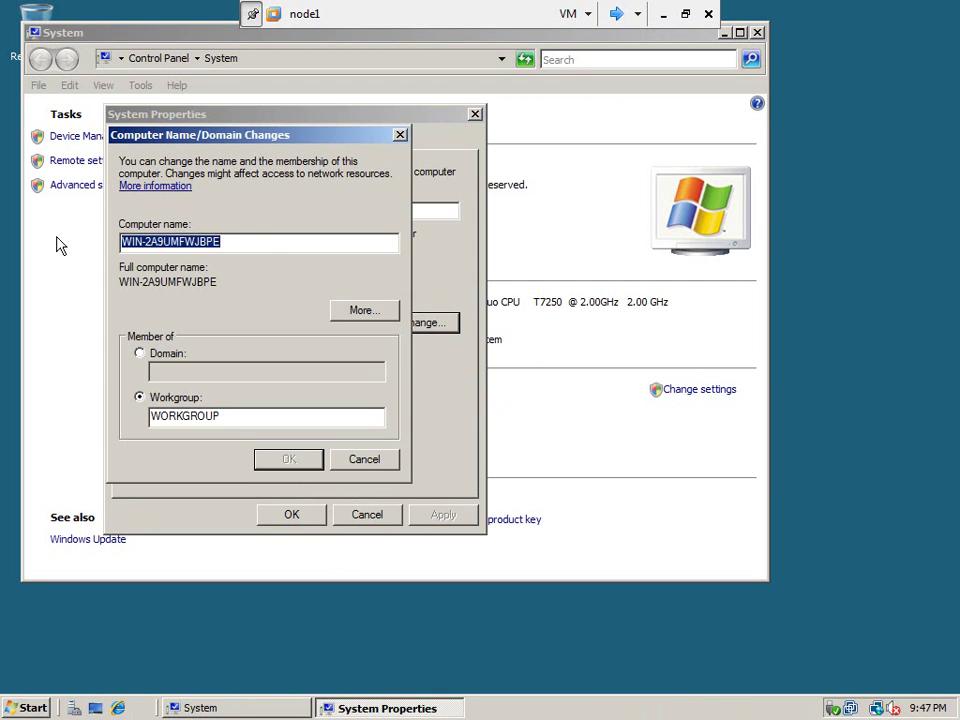
type("node1")
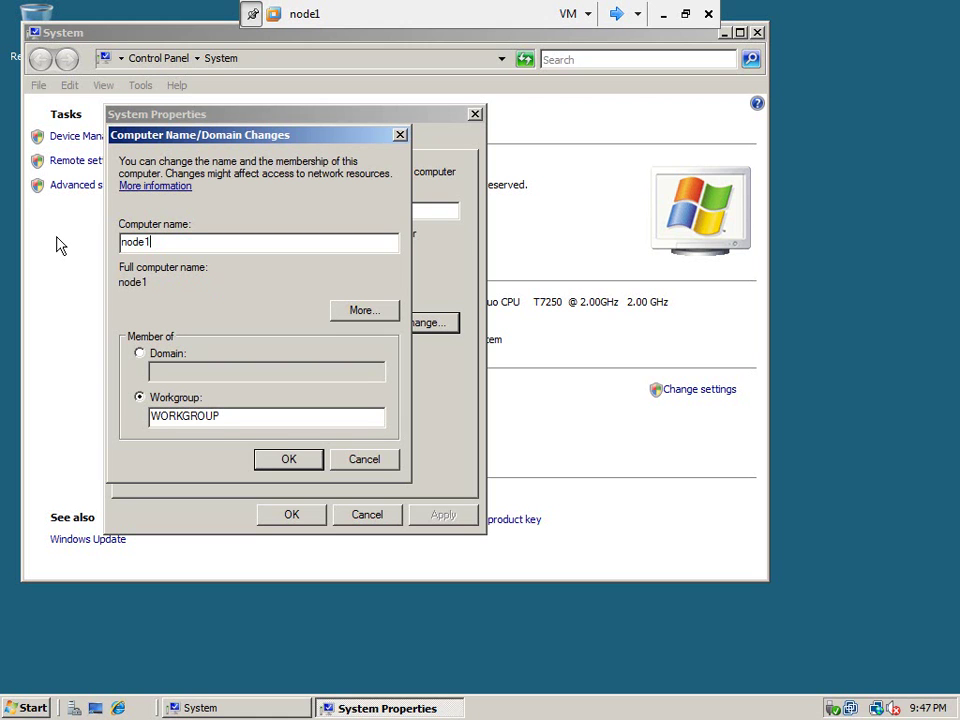
left_click(263, 460)
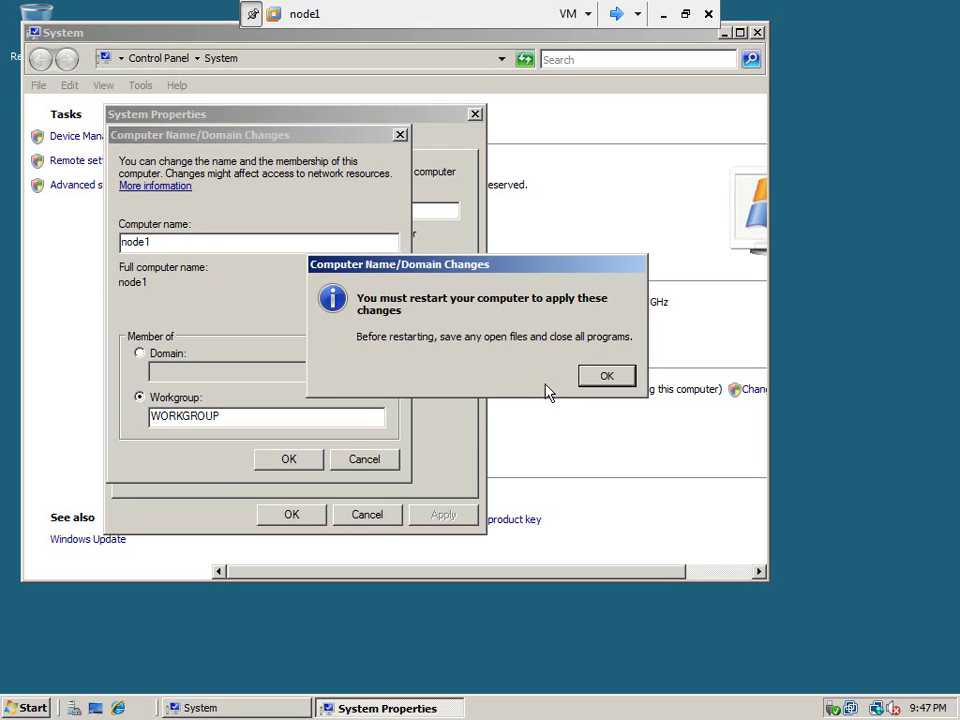
Dismiss the restart message, close System Properties and restart node1 now
left_click(593, 382)
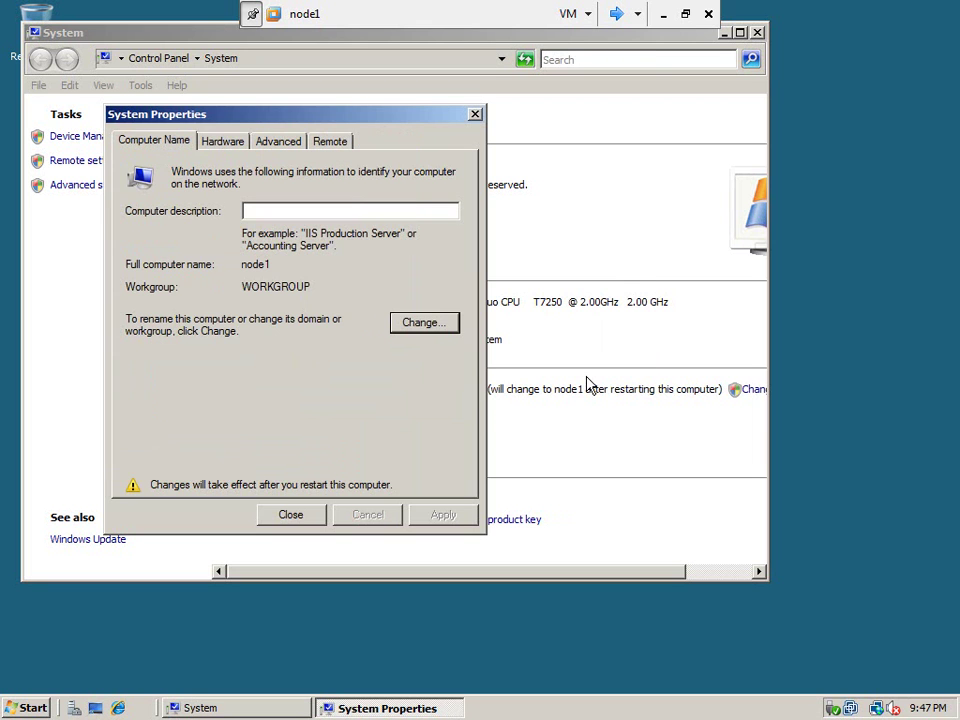
left_click(292, 515)
left_click(491, 376)
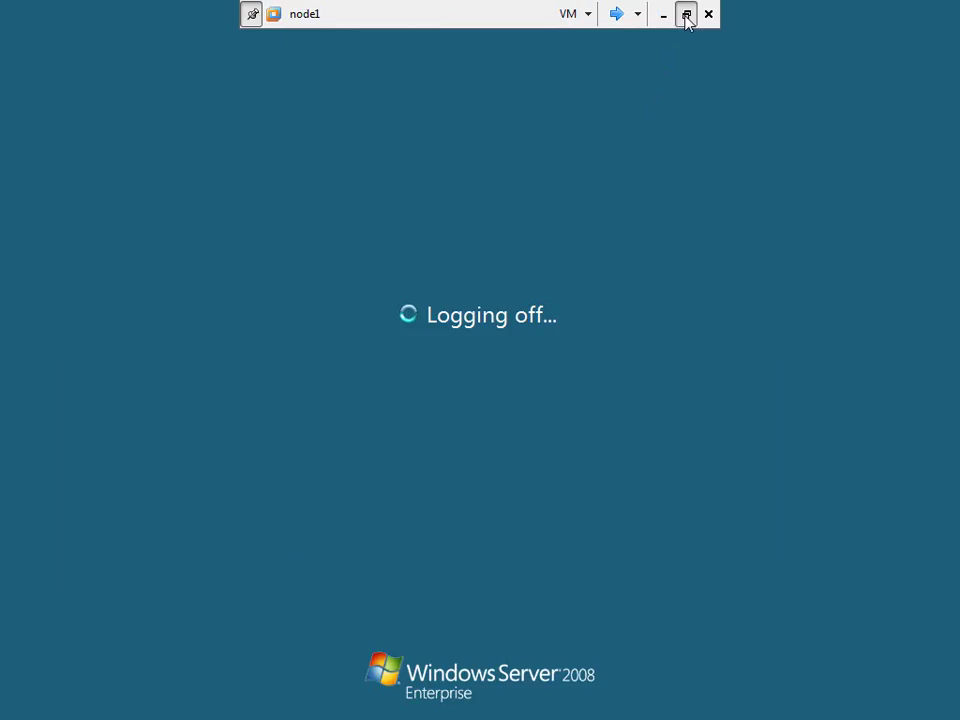
Leave full screen, select the clusterdc machine and make it full screen
left_click(686, 14)
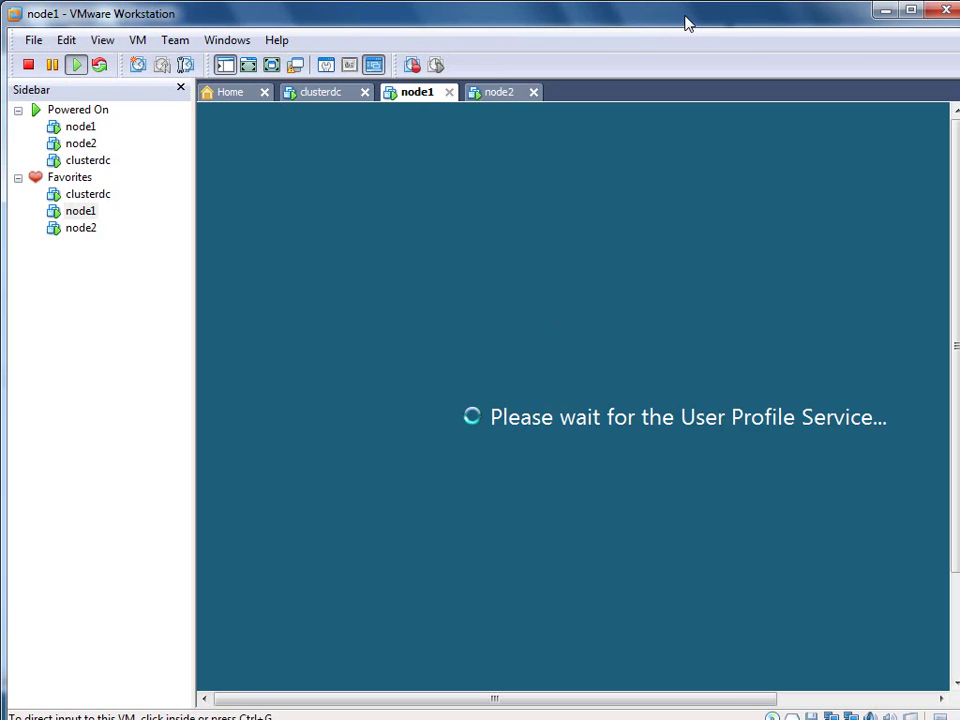
left_click(337, 93)
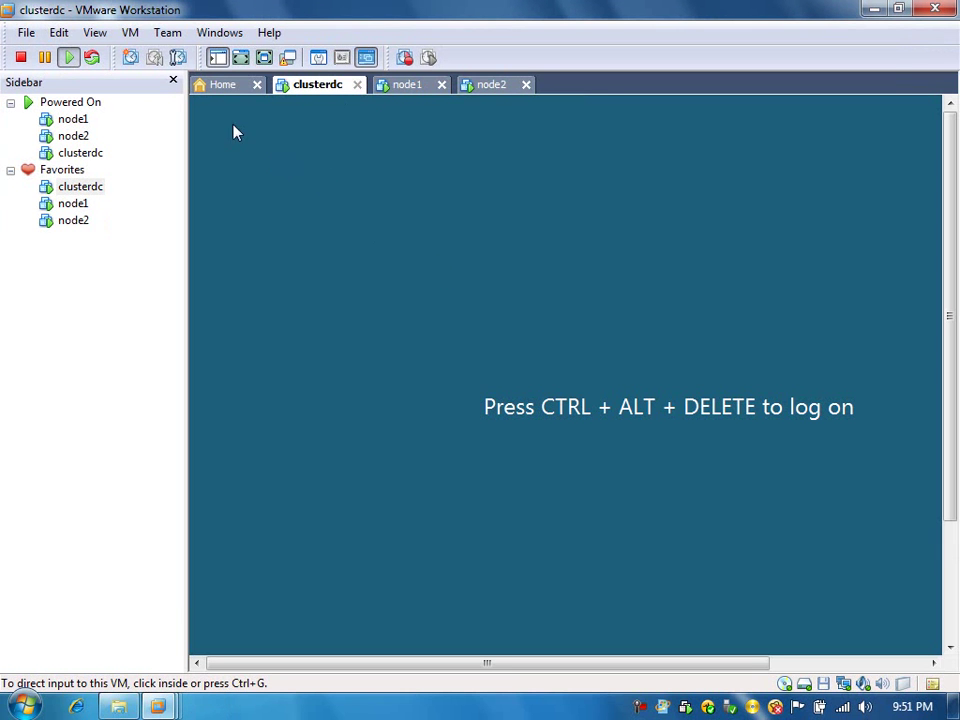
left_click(266, 62)
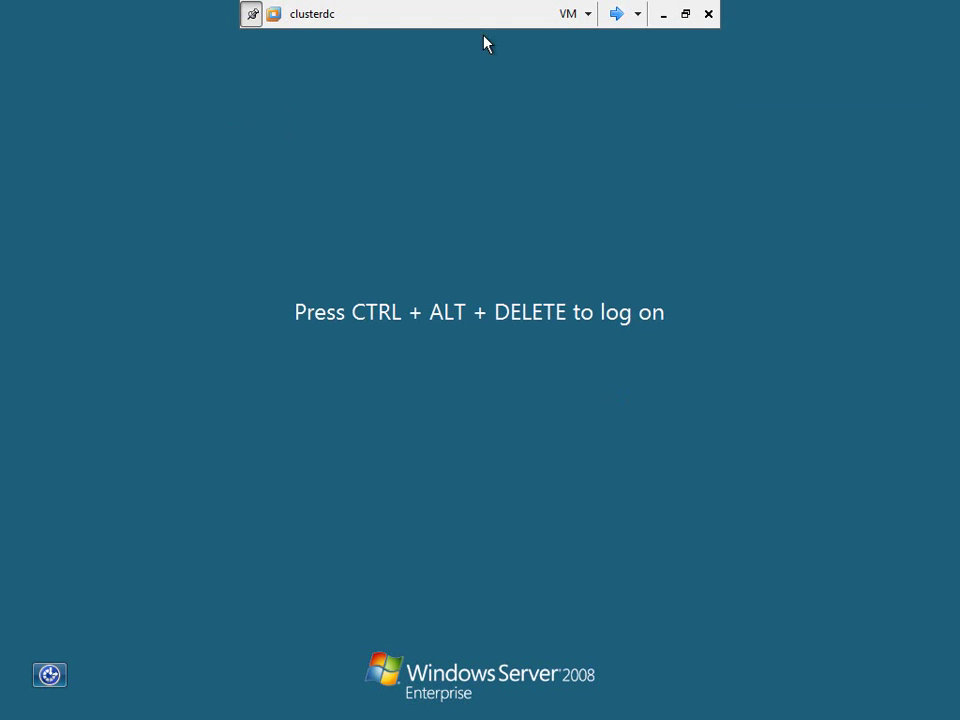
Send Ctrl+Alt+Del and log on to clusterdc with the non-administrator account's password
left_click(586, 14)
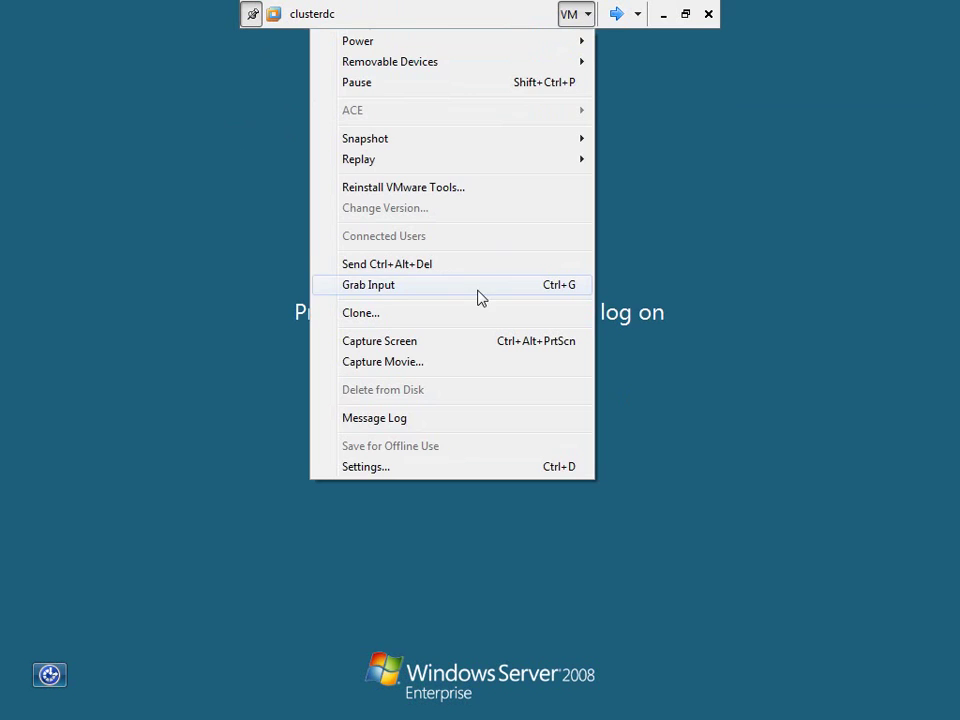
left_click(482, 267)
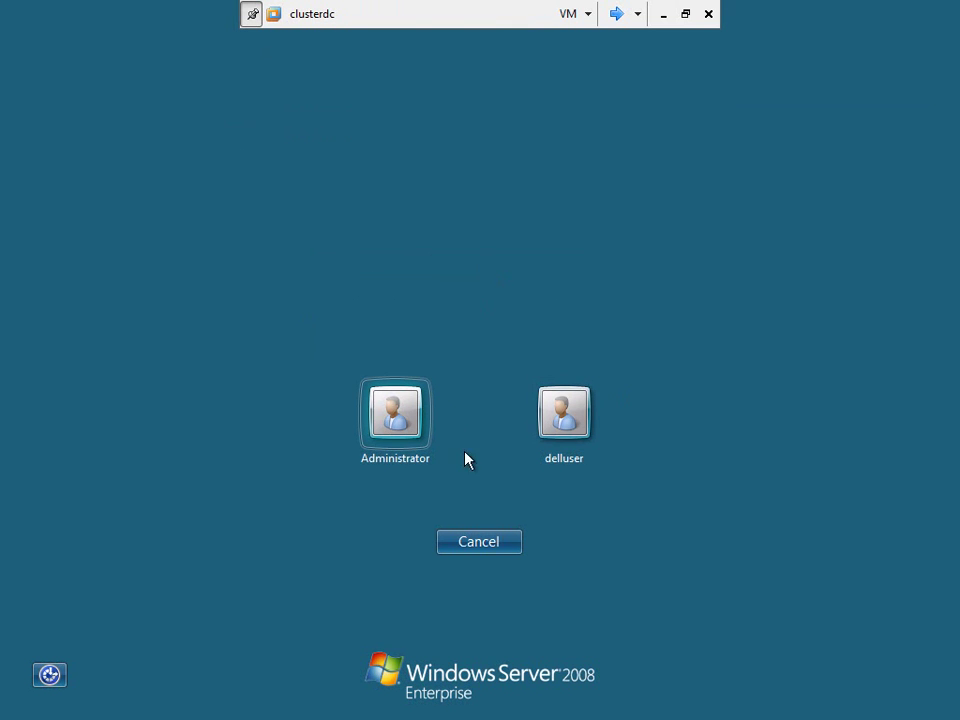
left_click(564, 418)
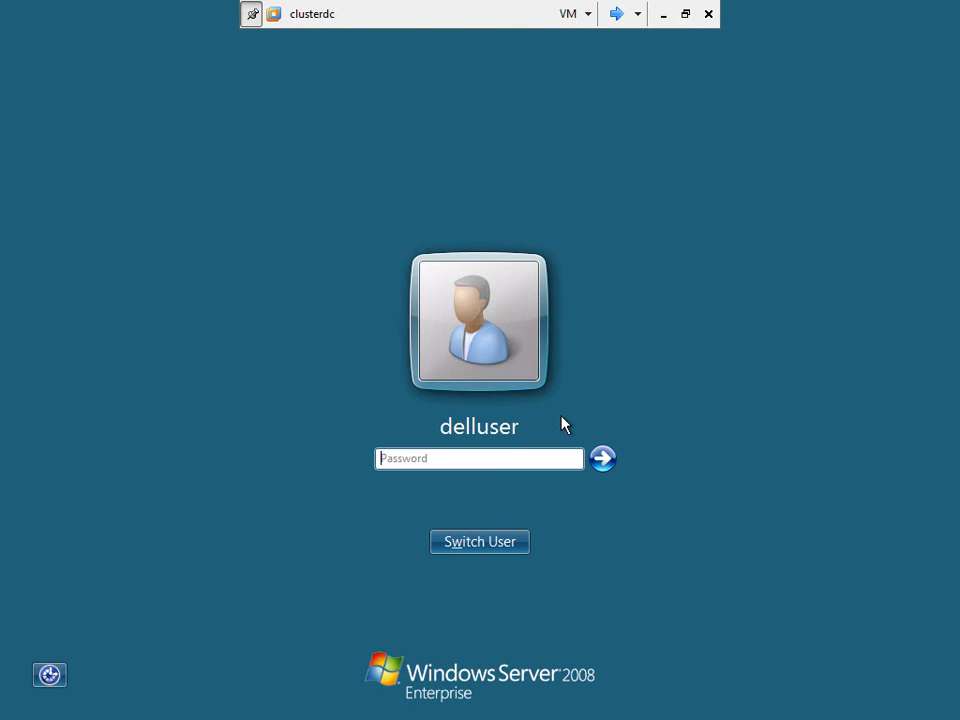
left_click(497, 458)
type("••••••••••")
key("Return")
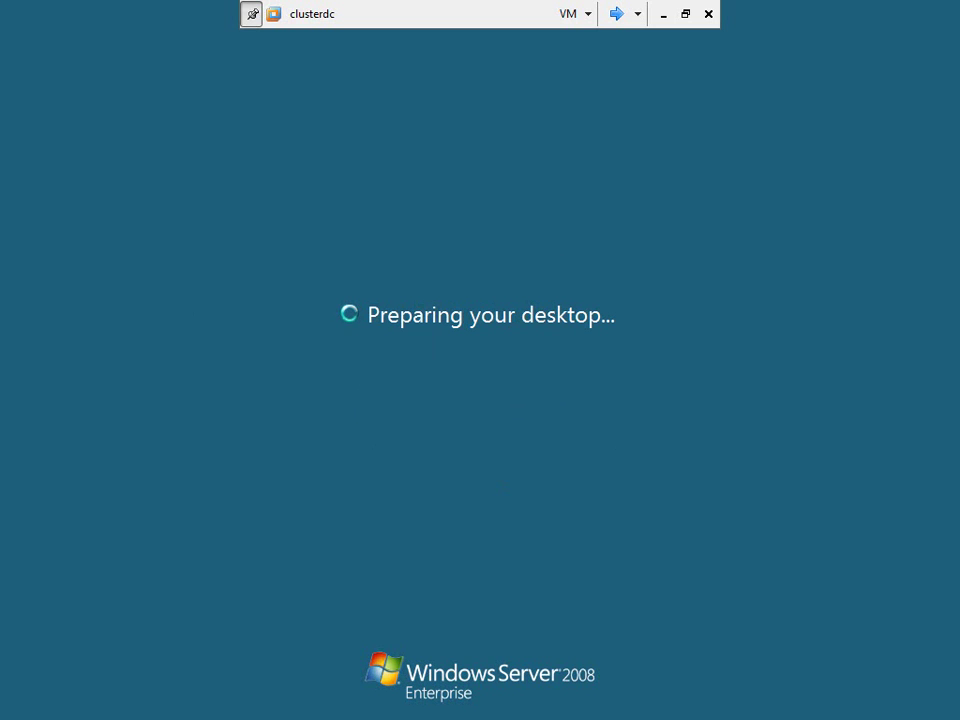
Maximize the Workstation window and put clusterdc back in full screen
left_click(686, 16)
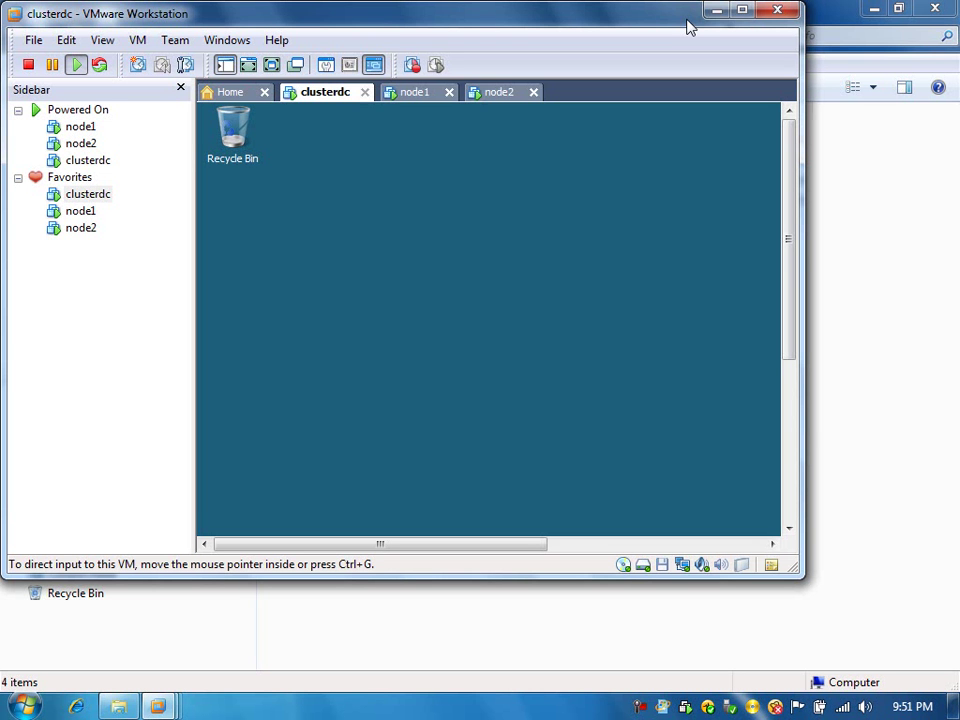
double_click(660, 22)
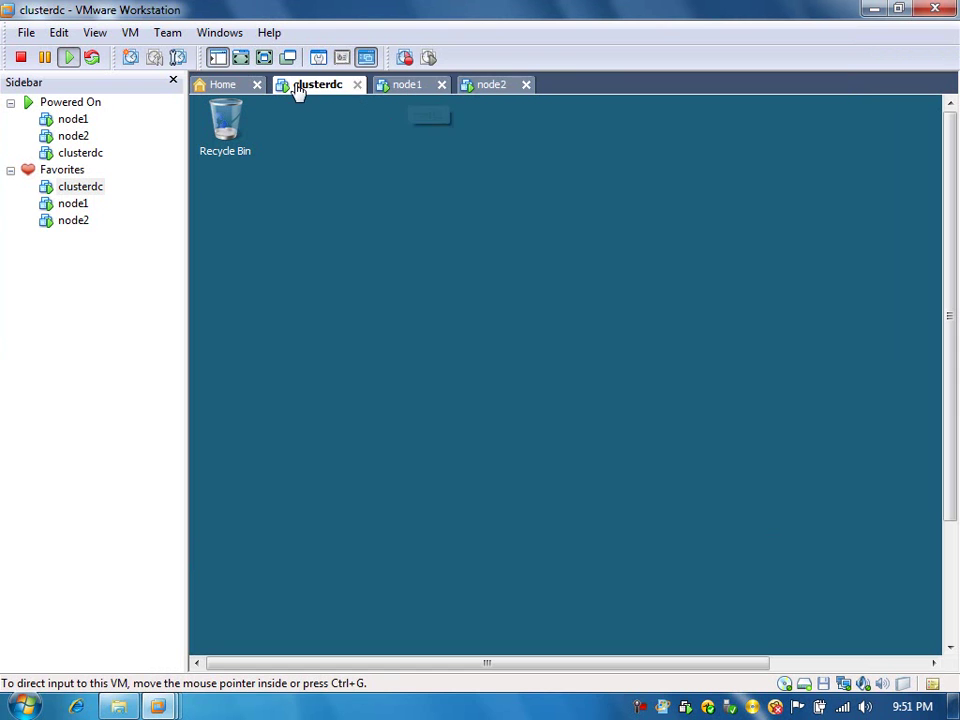
left_click(264, 57)
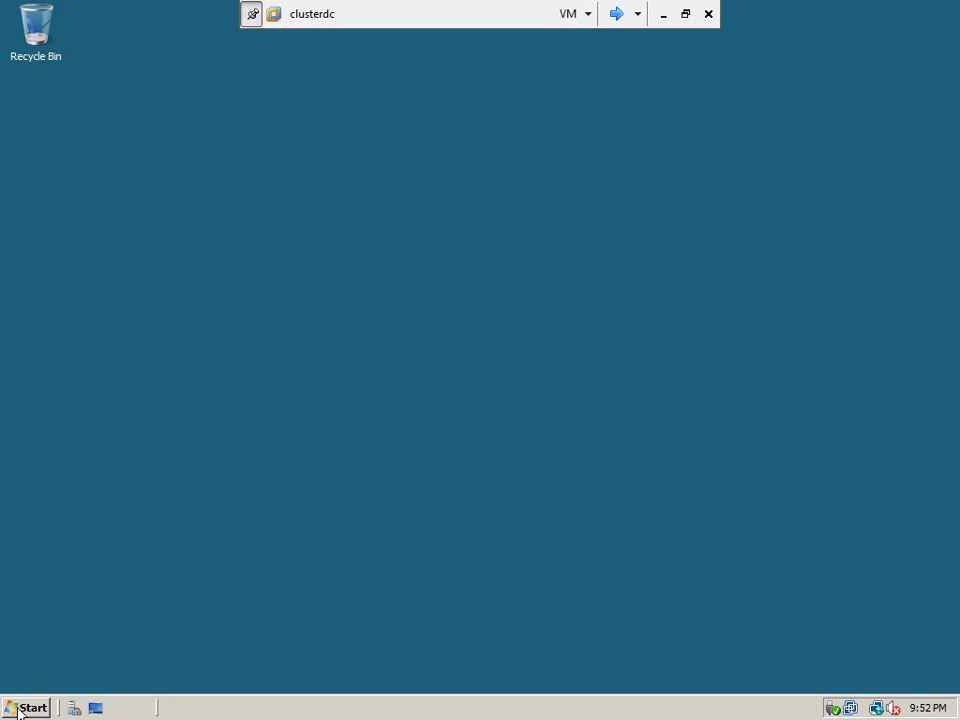
Open the Network folder from the clusterdc guest's Start menu
left_click(18, 709)
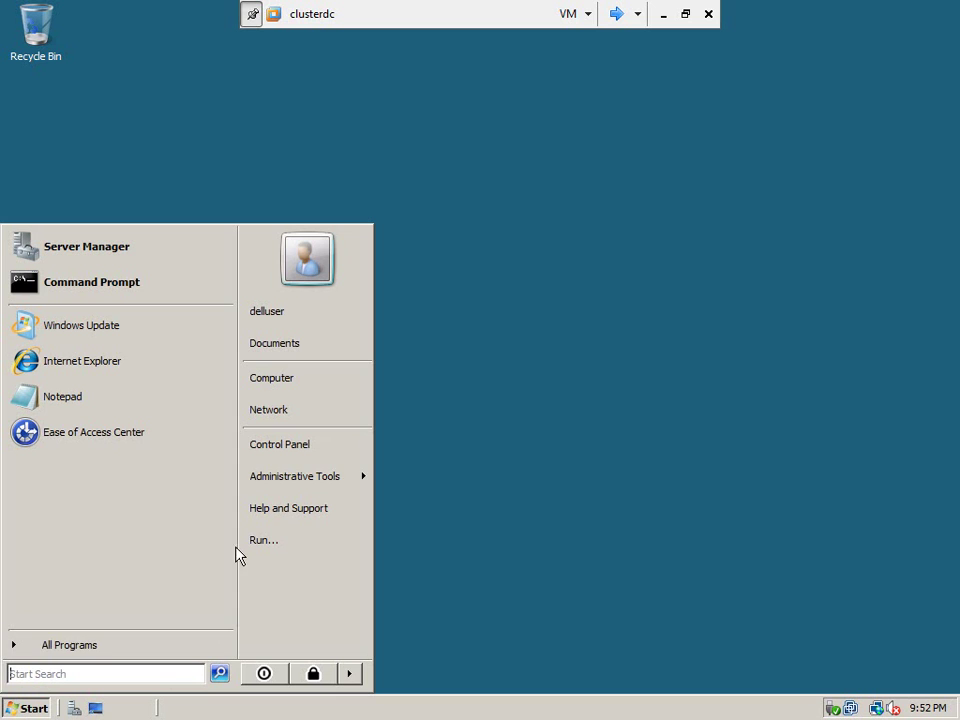
mouse_move(352, 475)
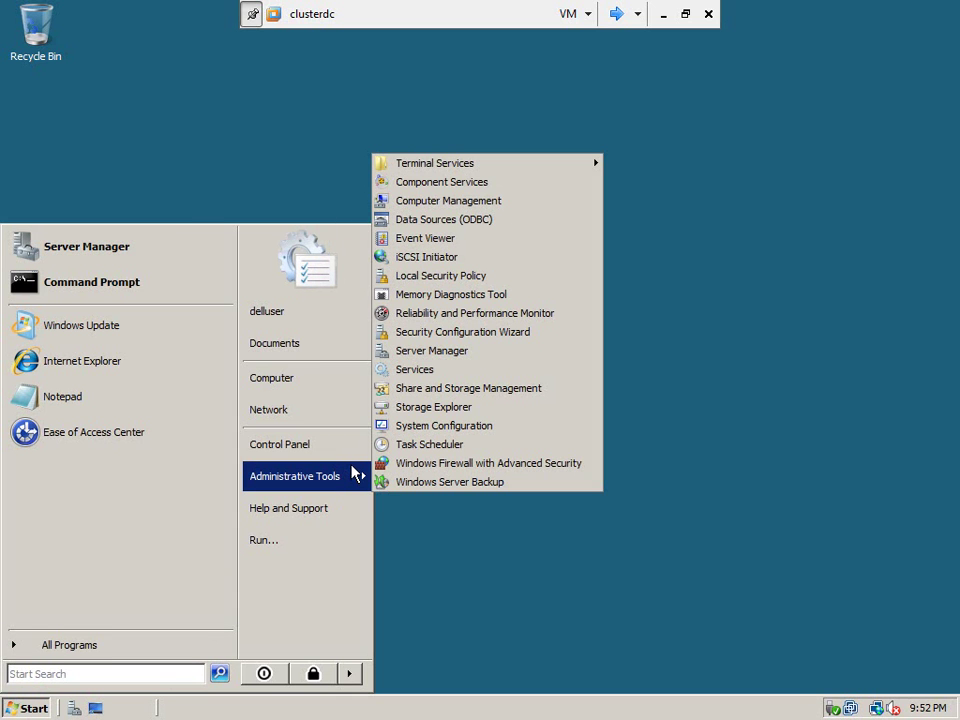
left_click(453, 505)
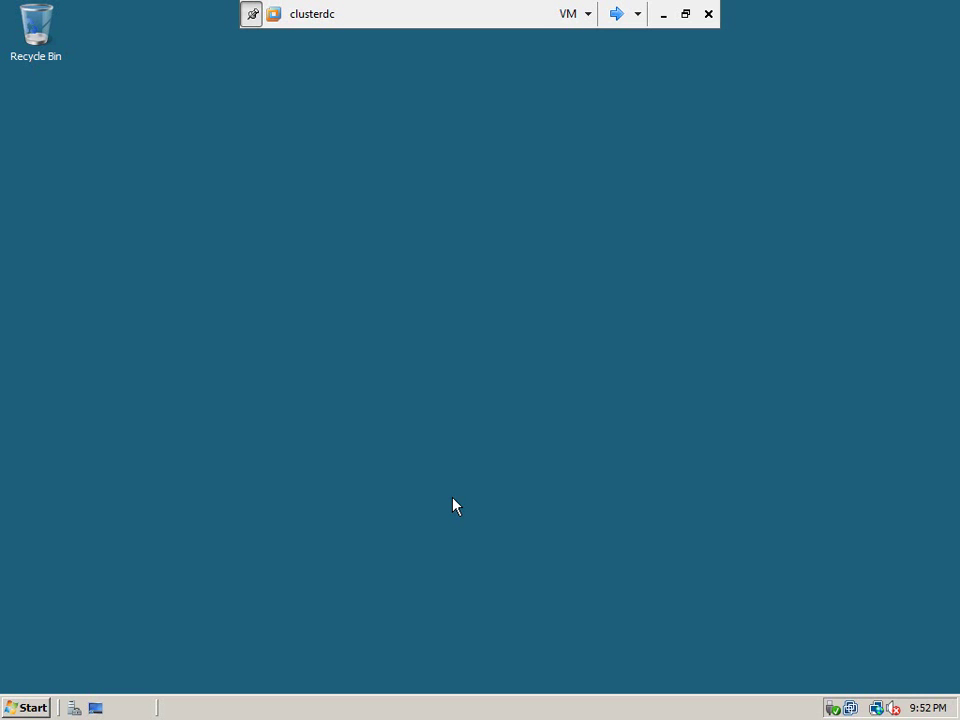
left_click(25, 710)
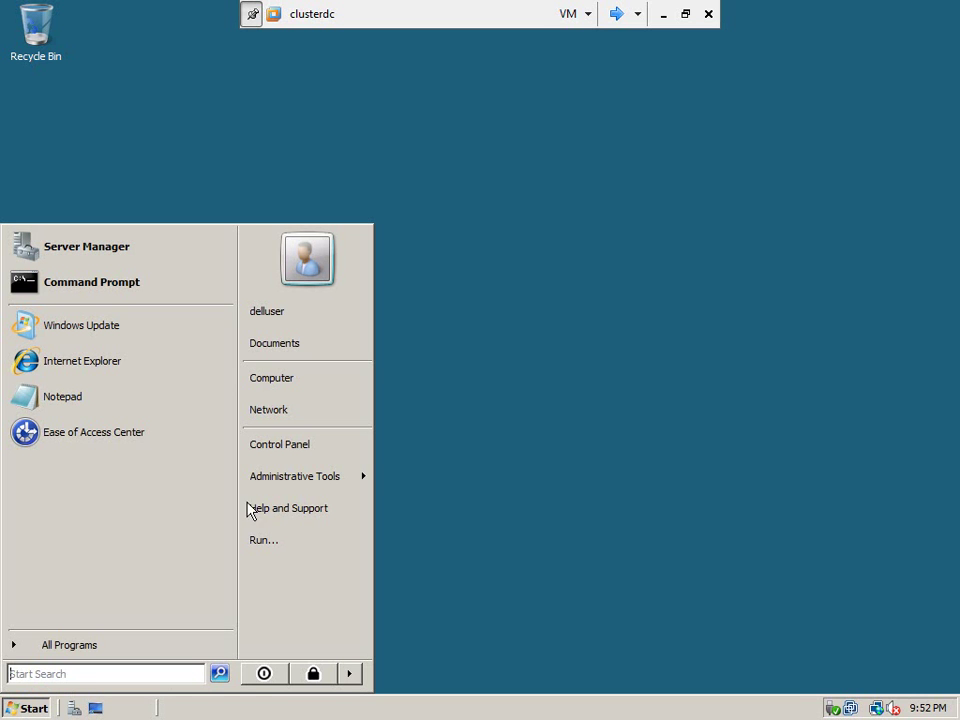
mouse_move(332, 482)
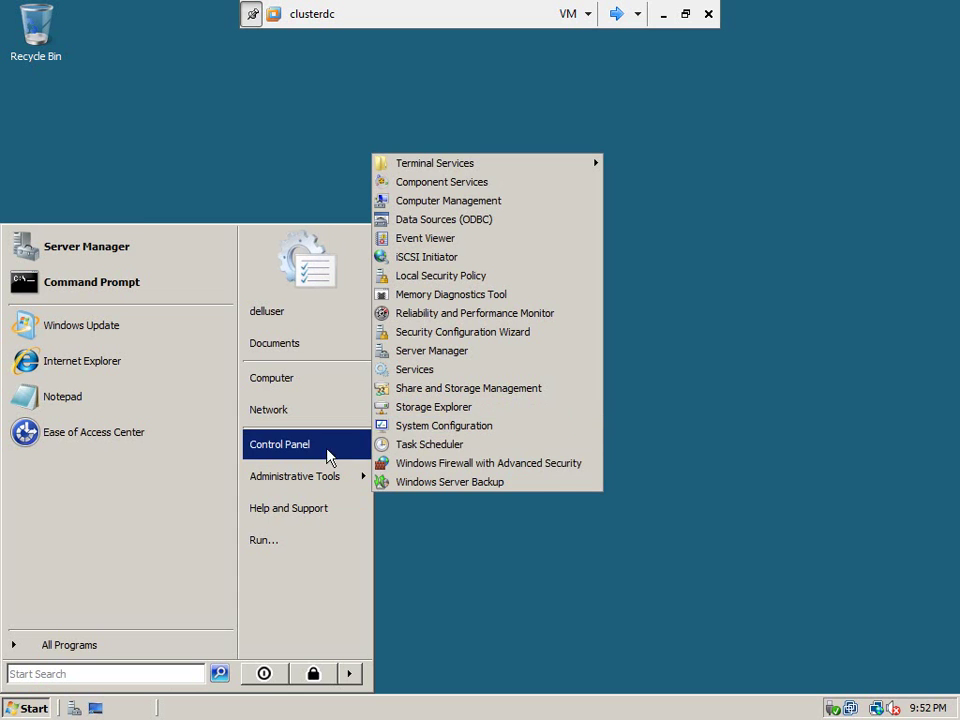
left_click(305, 415)
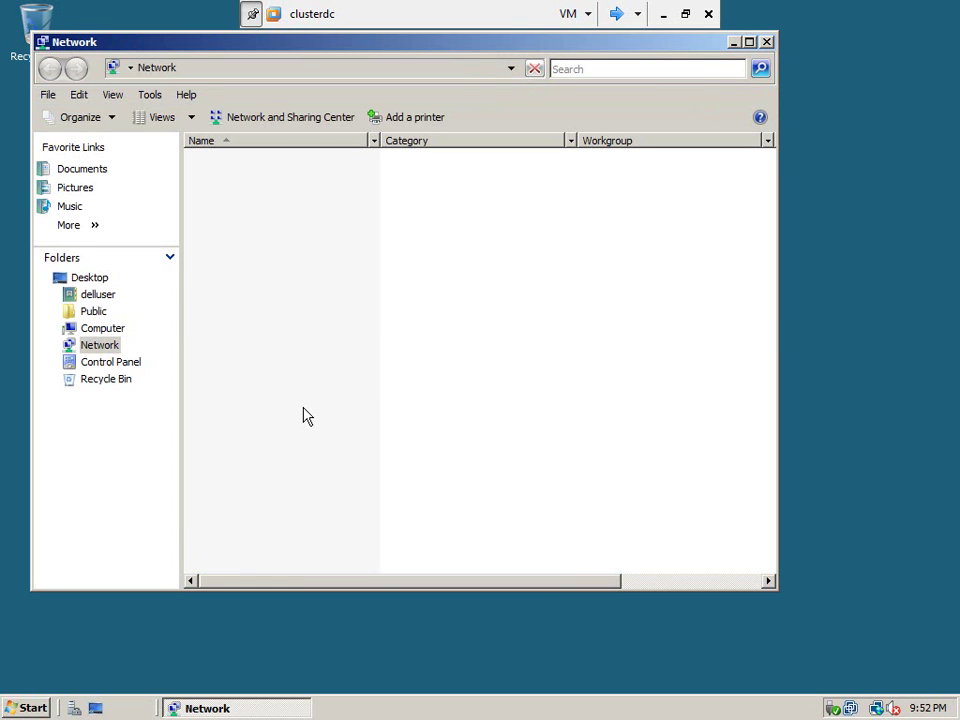
Open Network and Sharing Center maximized, list network connections and select Local Area Connection
left_click(311, 119)
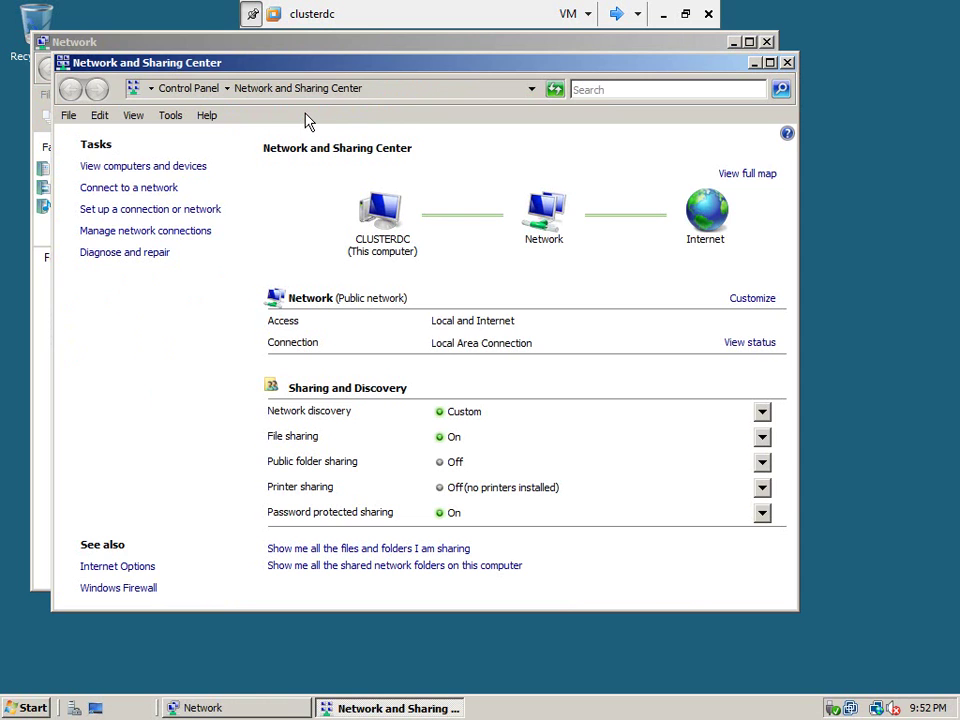
double_click(395, 62)
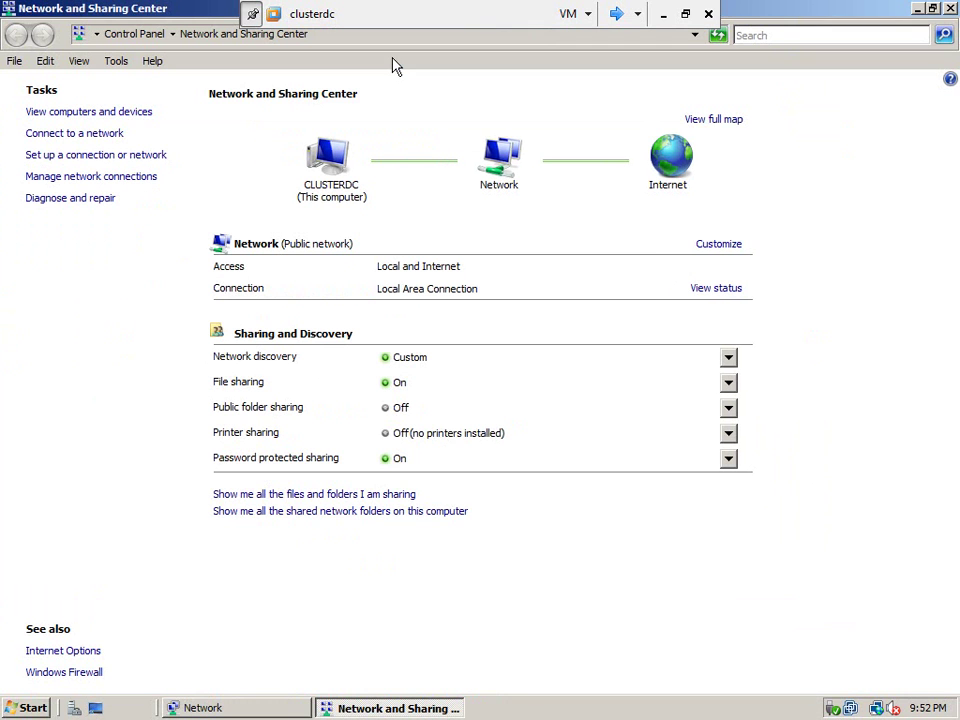
left_click(108, 178)
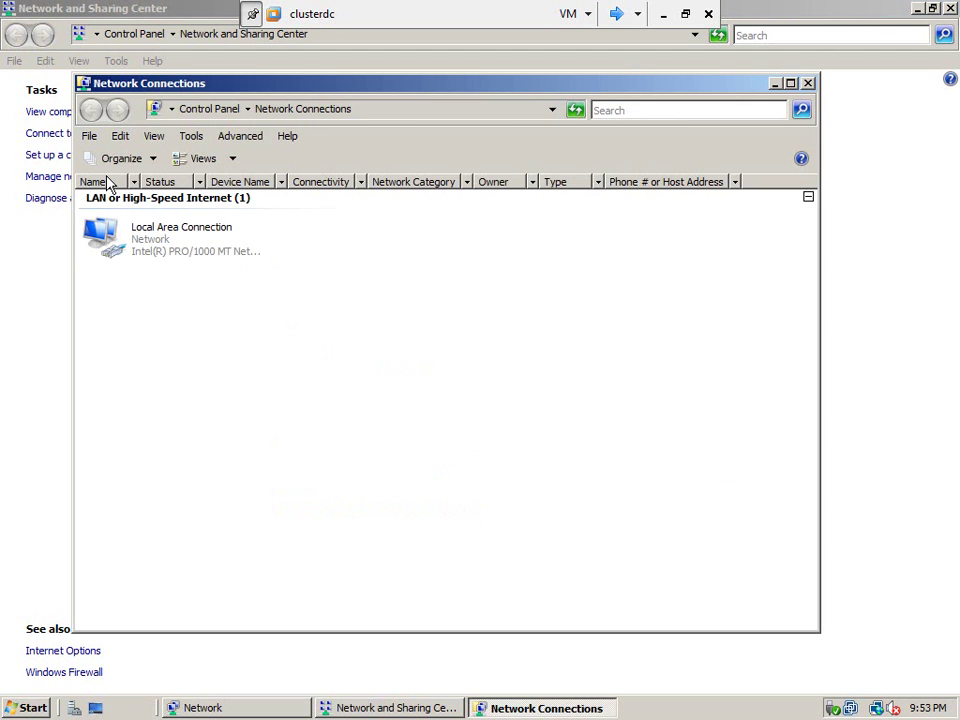
left_click(199, 251)
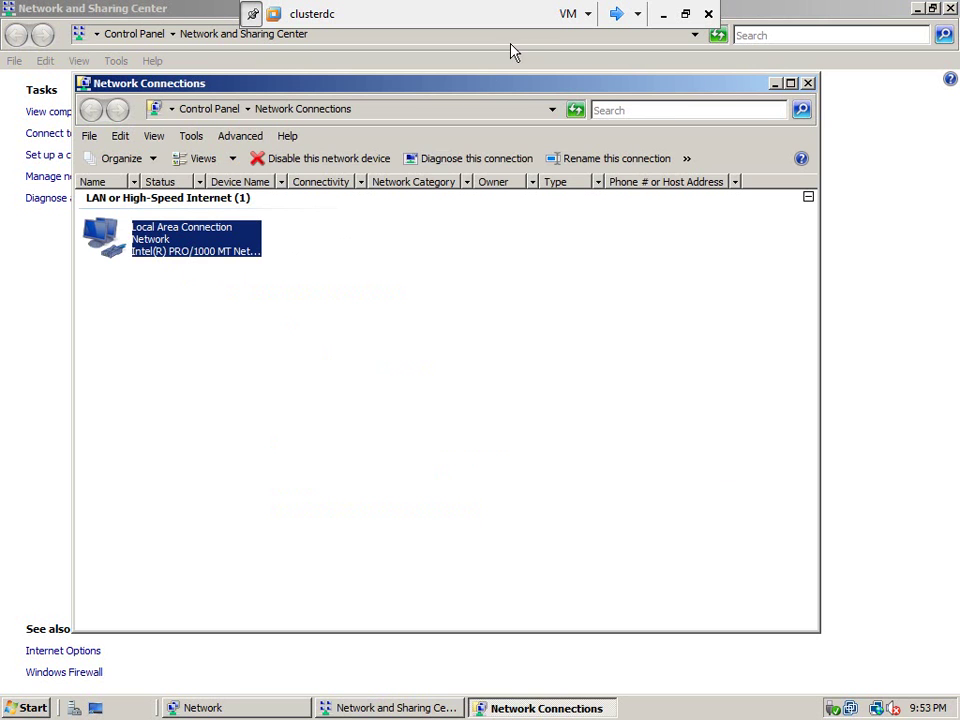
left_click(578, 15)
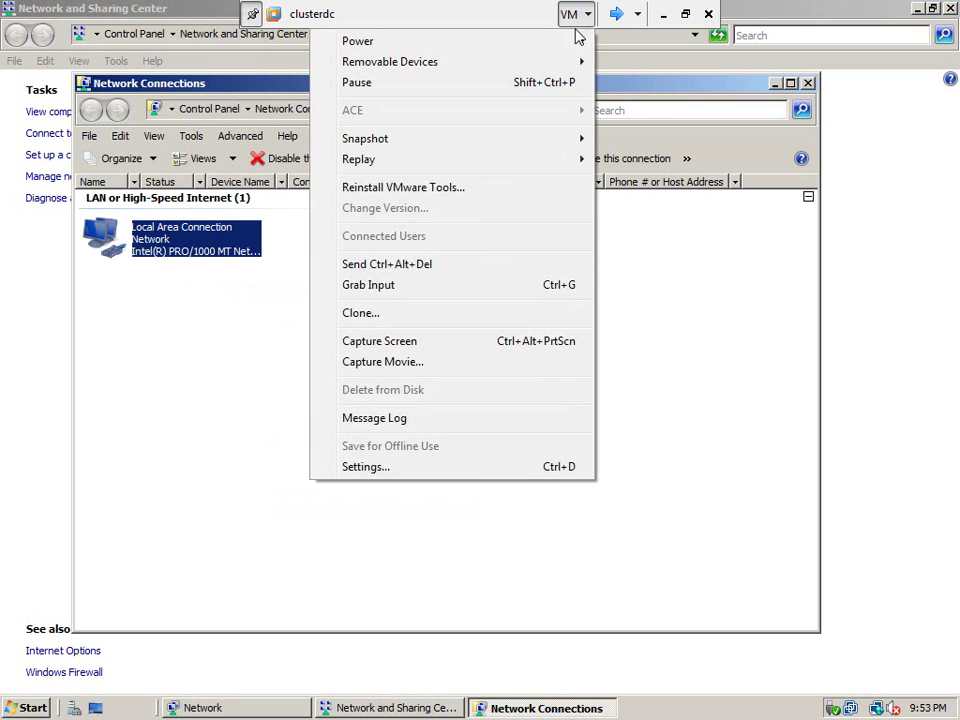
Check the VM network adapter's connection mode in Virtual Machine Settings without changing it
left_click(469, 476)
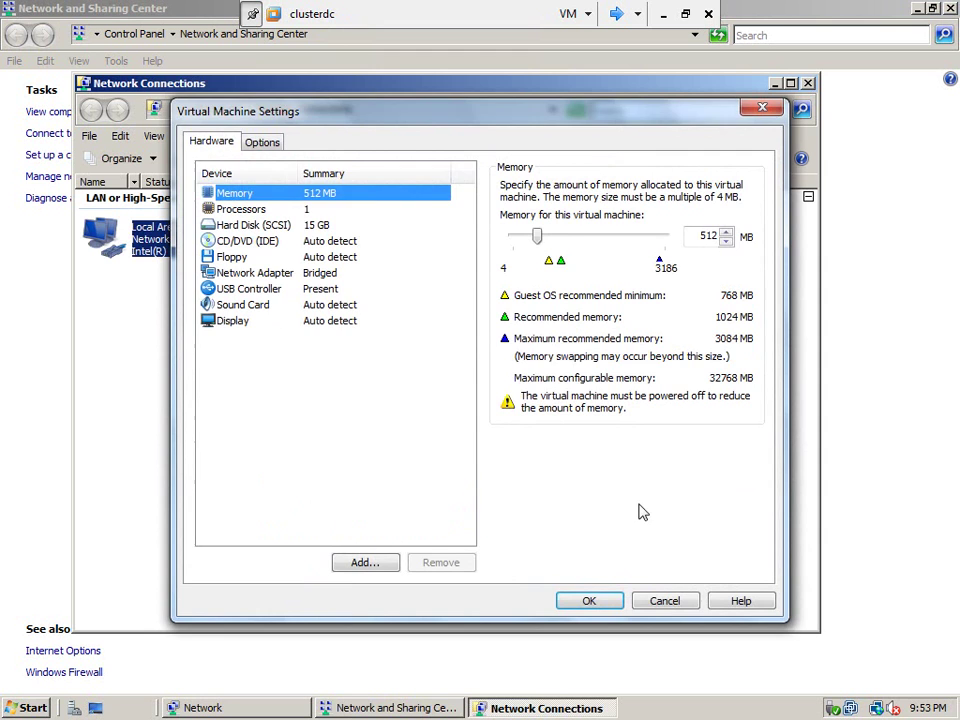
left_click(665, 602)
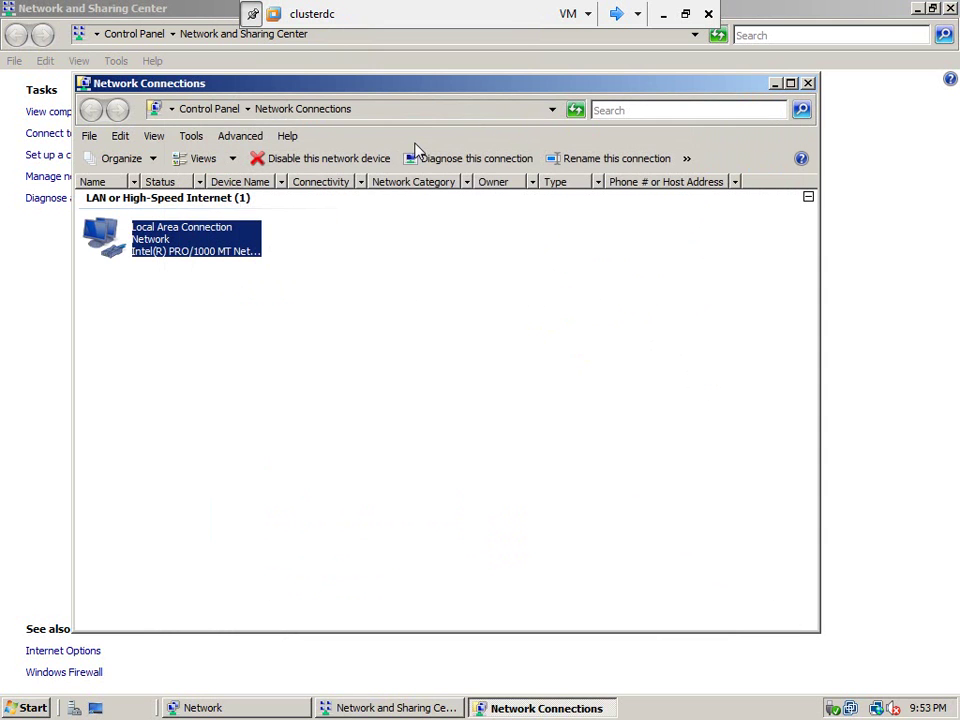
left_click(580, 16)
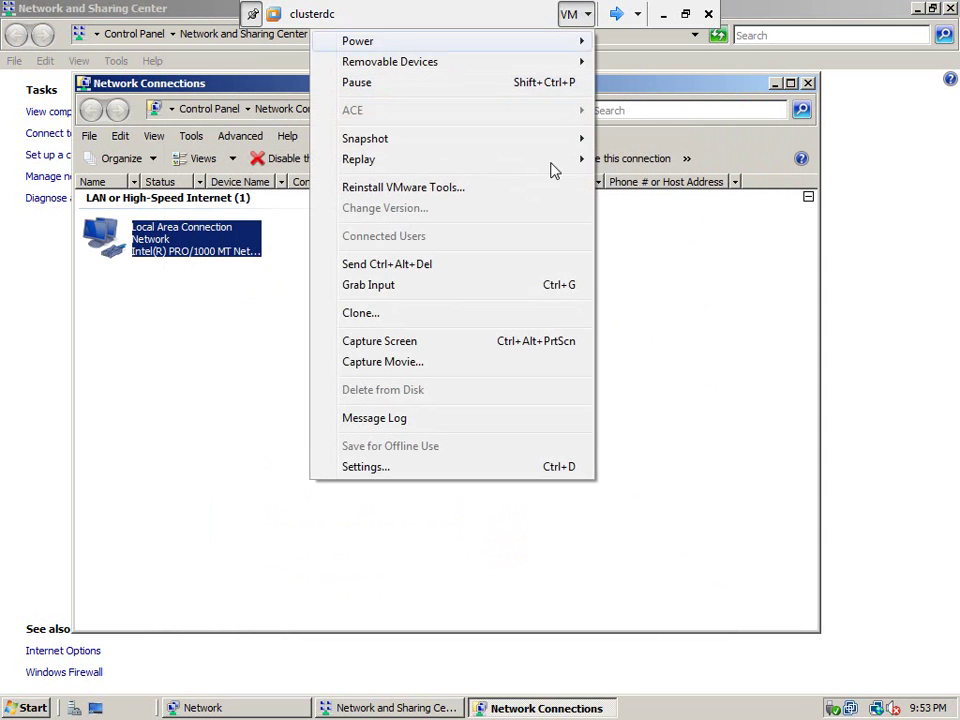
left_click(500, 470)
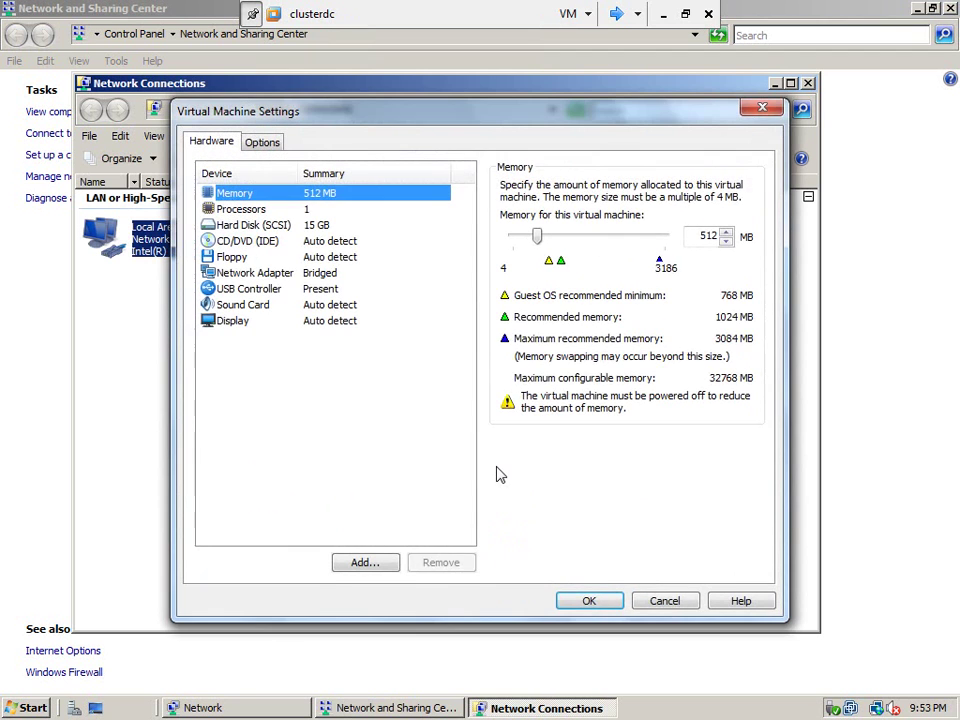
left_click(292, 273)
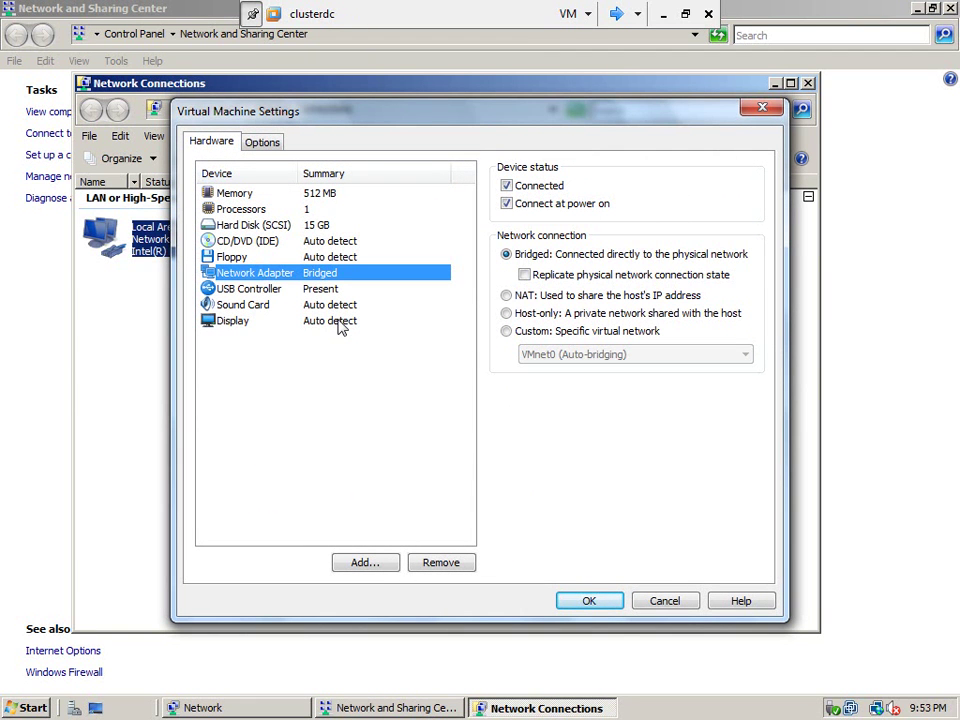
left_click(670, 602)
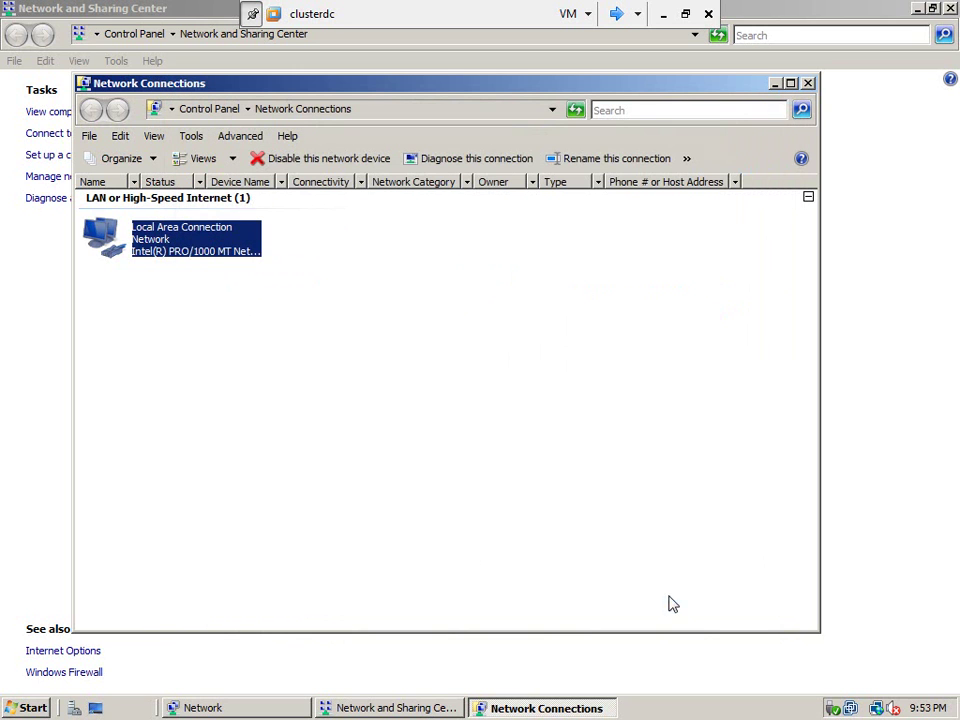
Open Local Area Connection properties, then restore the VM window and show the host's cbt_info folder
right_click(177, 246)
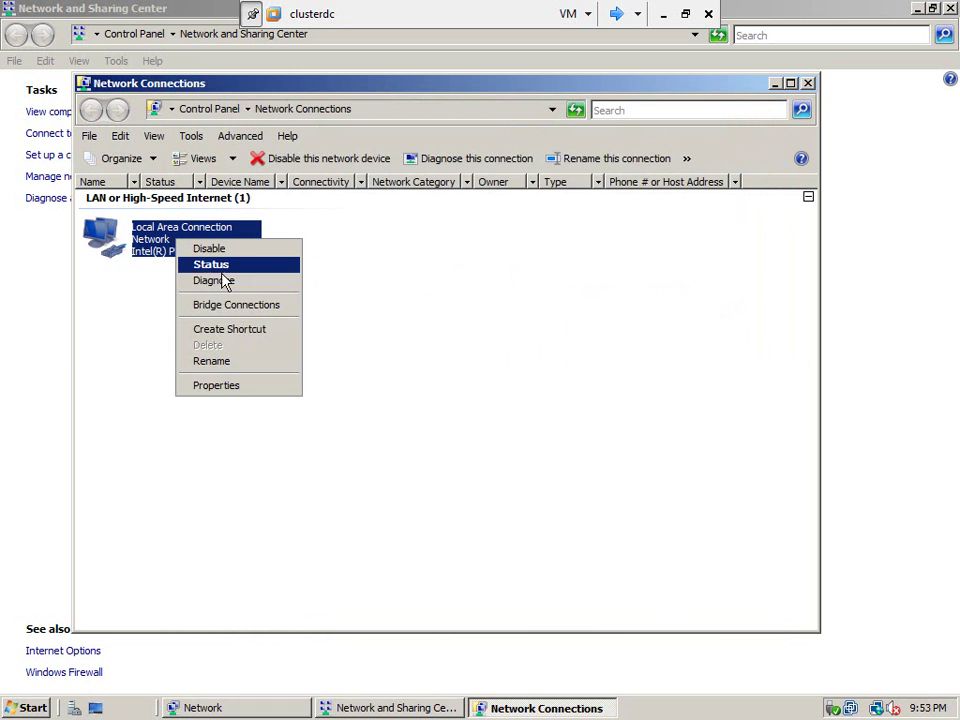
left_click(248, 389)
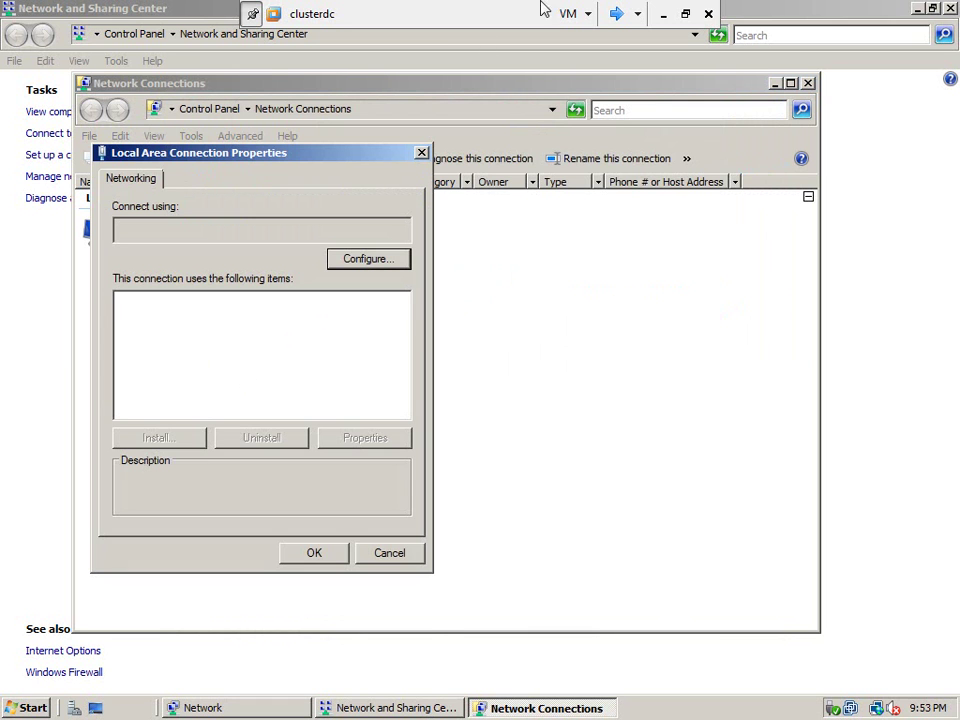
left_click(686, 14)
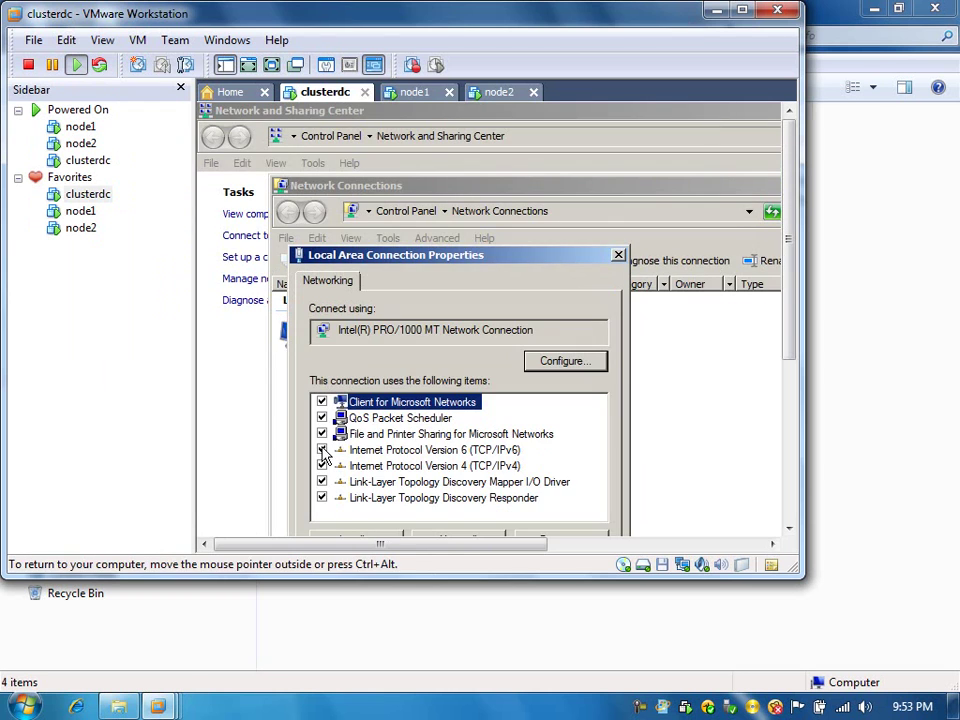
left_click(116, 707)
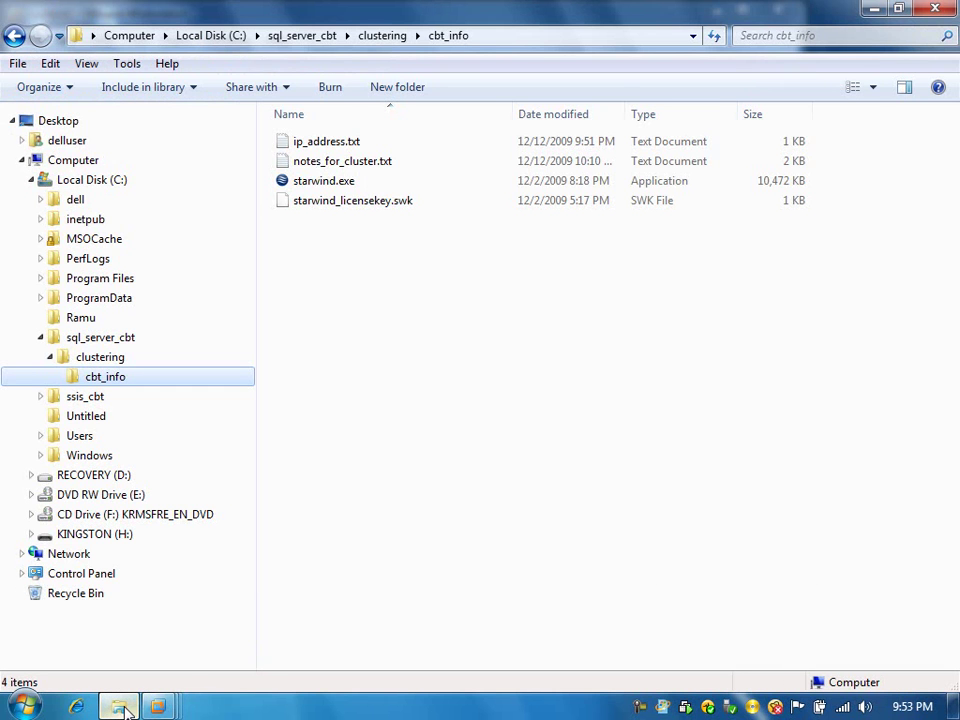
Open ip_address.txt maximized and highlight 192.168.1.110 plus the nodes' .111 and .112 endings
double_click(332, 145)
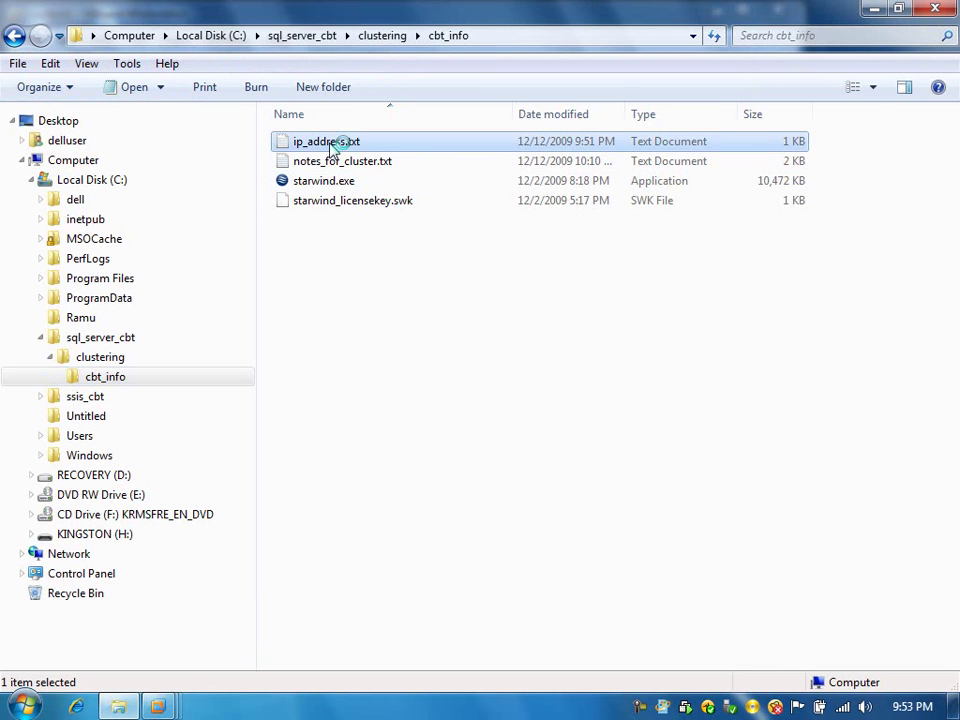
double_click(370, 68)
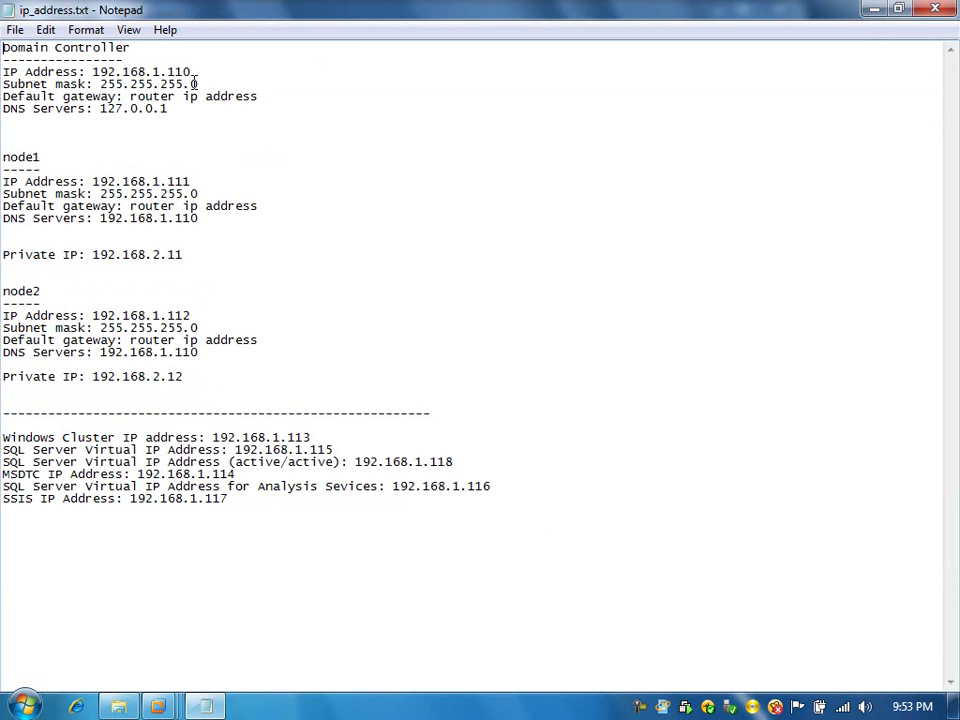
left_click(164, 72)
key("shift+Home")
left_click(208, 73)
left_click_drag(208, 73, 93, 72)
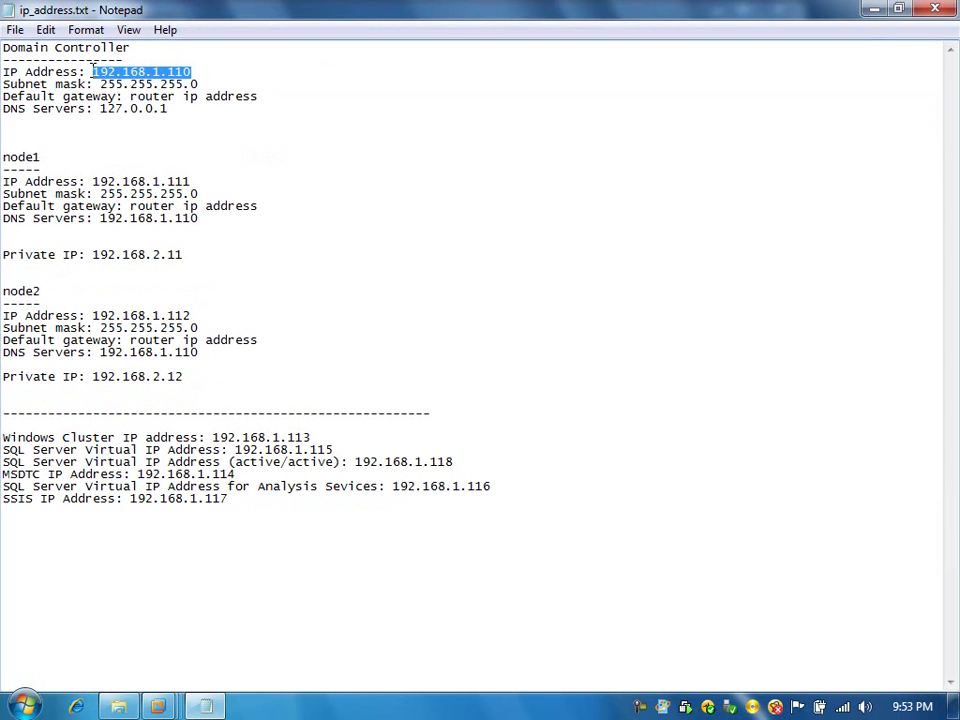
left_click_drag(193, 182, 159, 180)
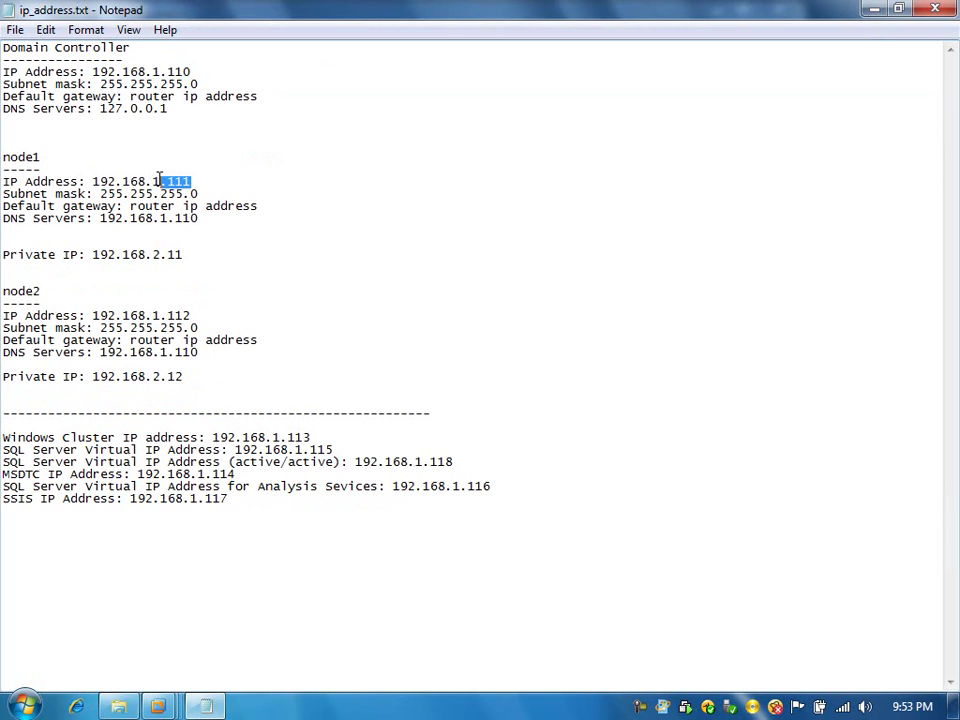
left_click(193, 316)
left_click_drag(193, 316, 159, 316)
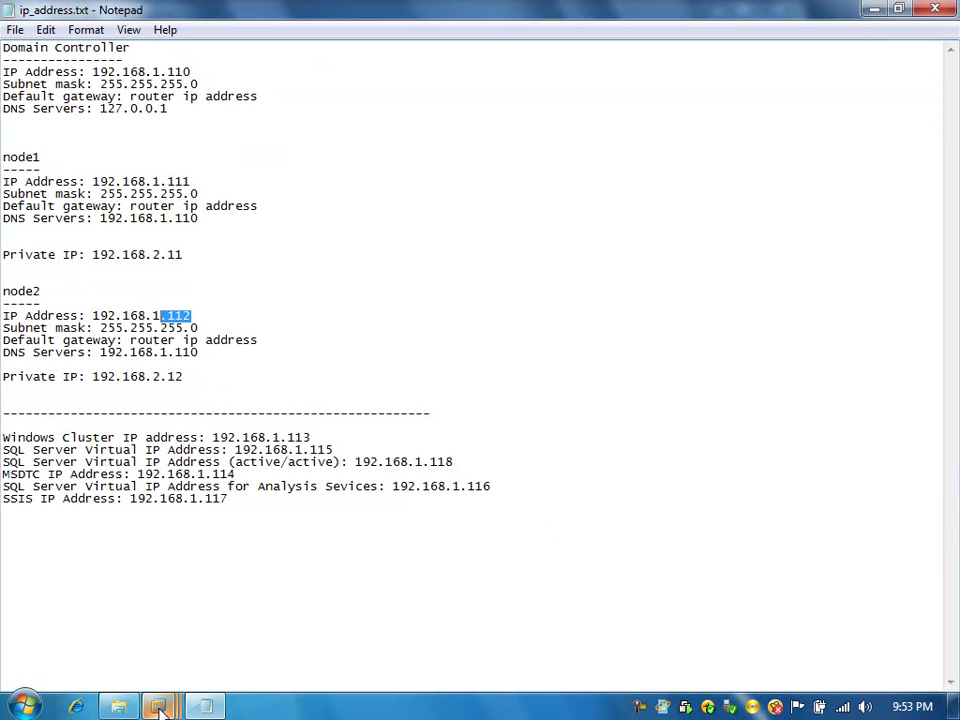
Return to clusterdc in full screen with Internet Protocol Version 4 selected
mouse_move(158, 706)
left_click(300, 598)
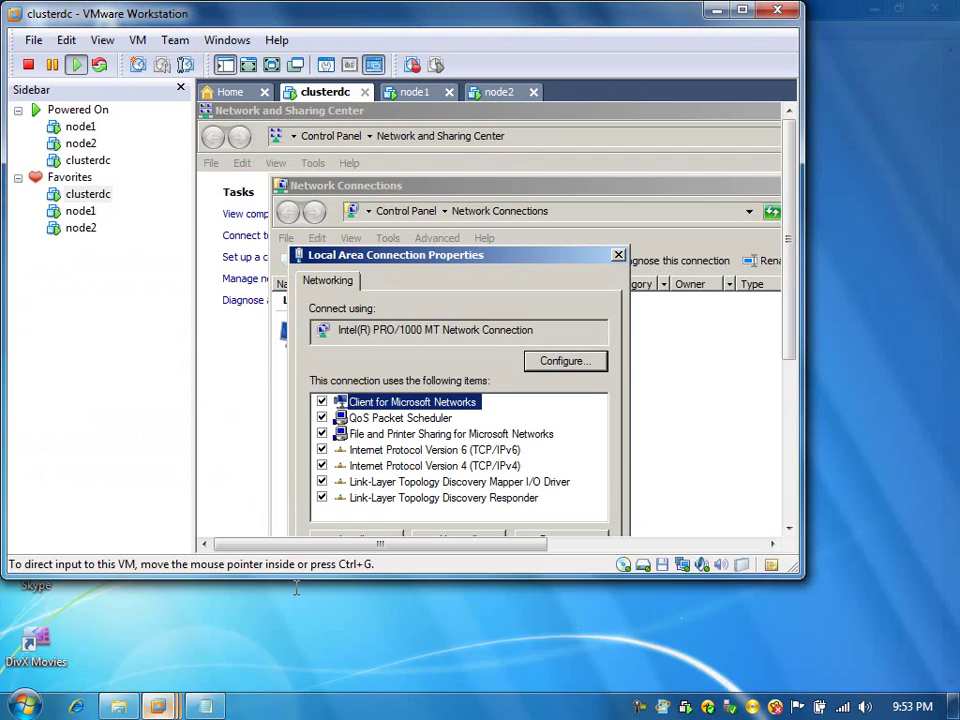
left_click(395, 466)
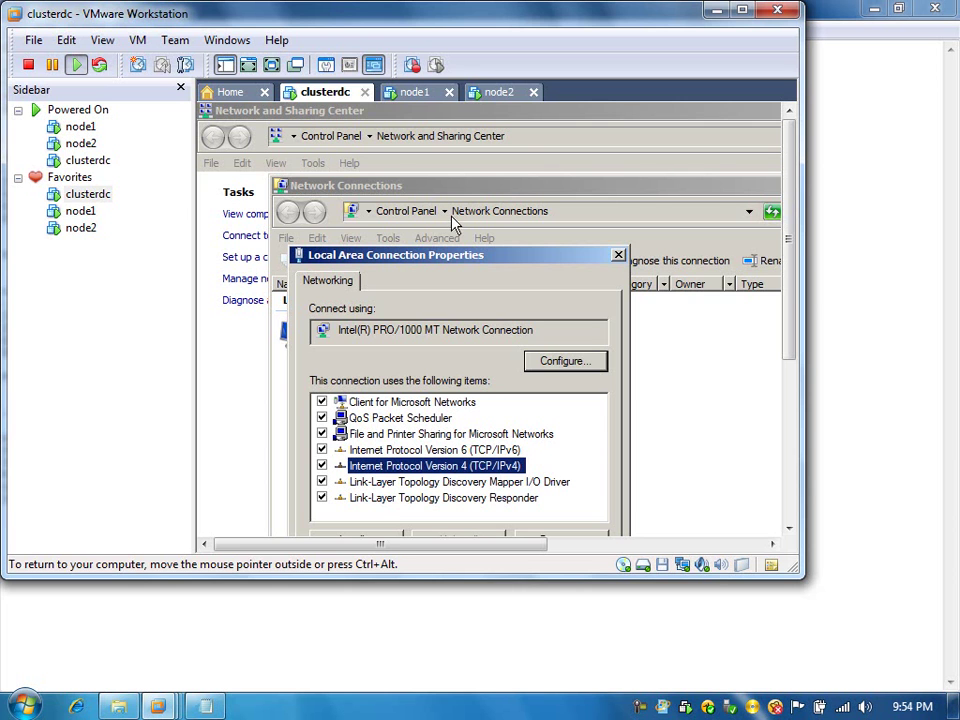
left_click(272, 65)
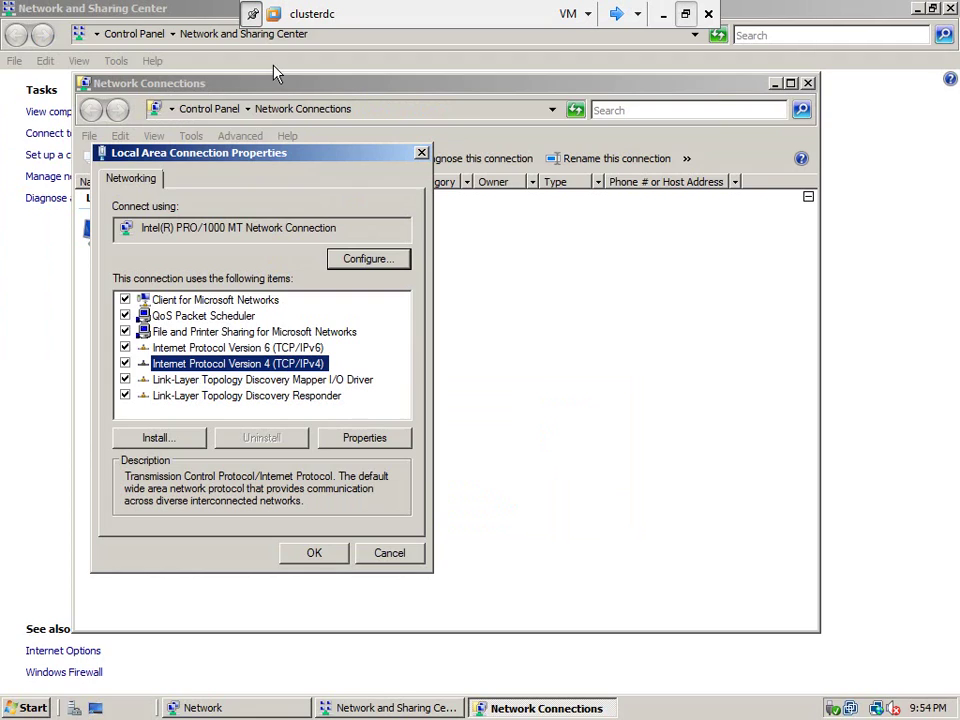
left_click(249, 353)
key("Down")
Set IPv4 to static address 192.168.1.110, letting the mask fill in as 255.255.255.0
left_click(352, 440)
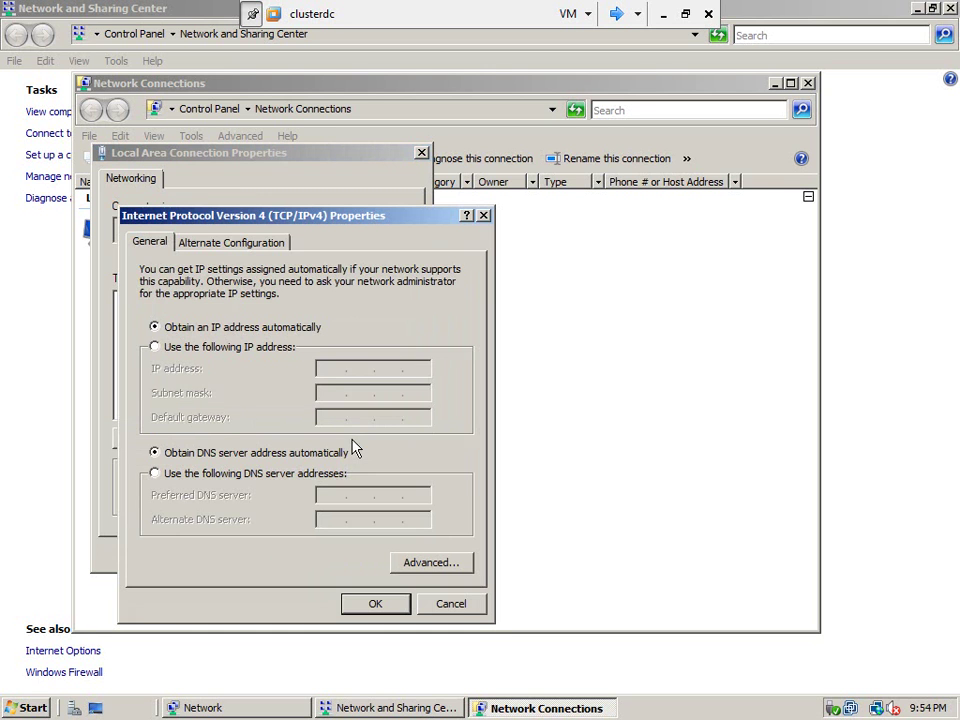
left_click(155, 347)
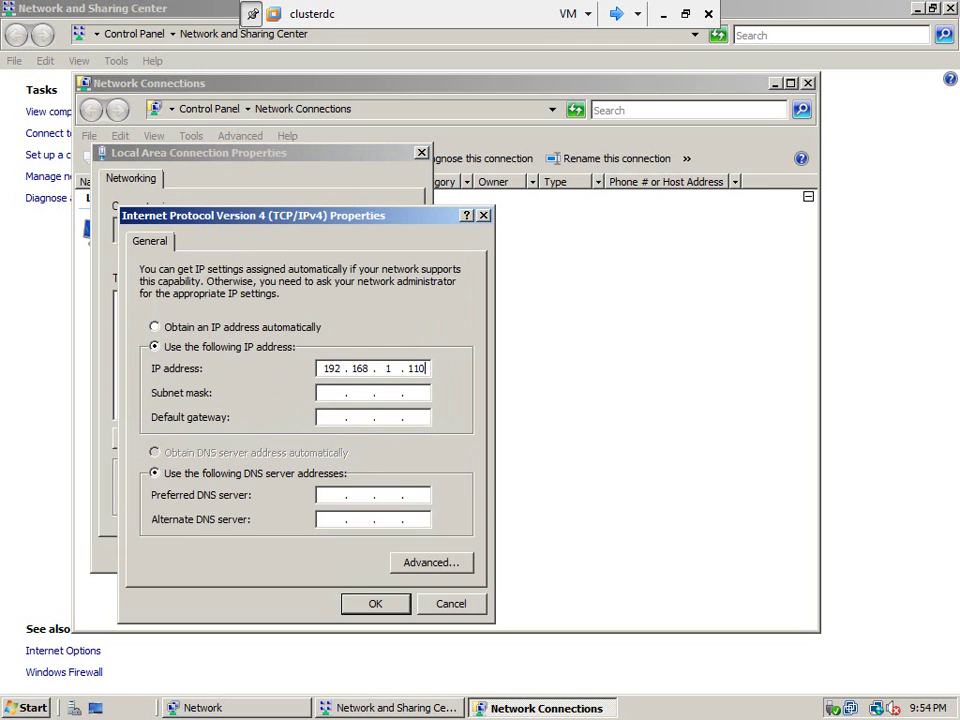
key("Tab")
Check the host's IP notes for gateway 192.168.1.1, then return to clusterdc in full screen
left_click(686, 15)
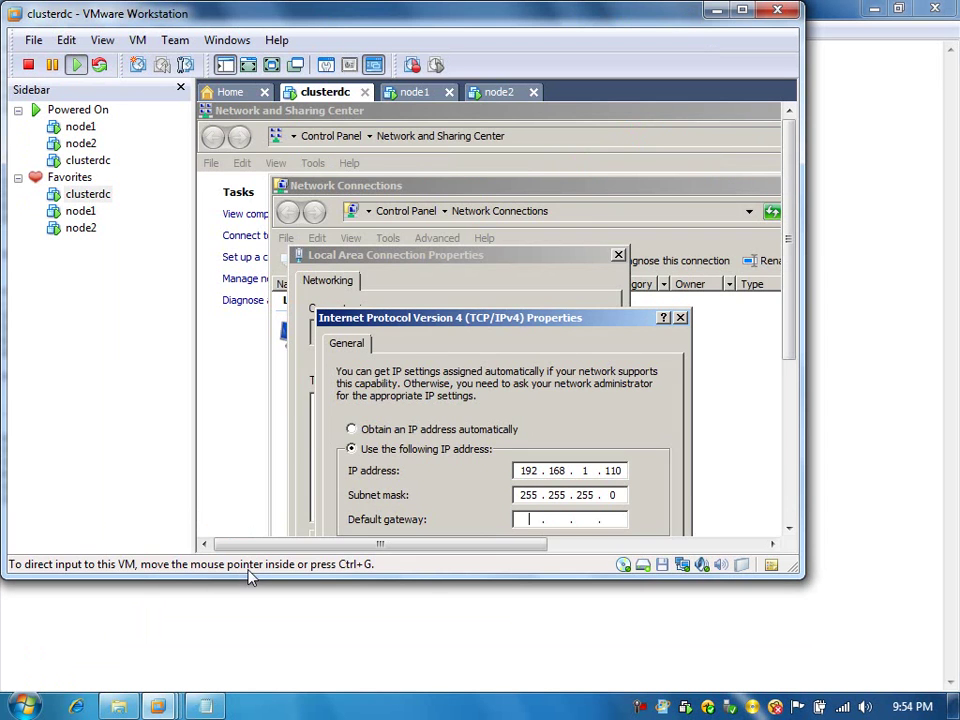
left_click(206, 707)
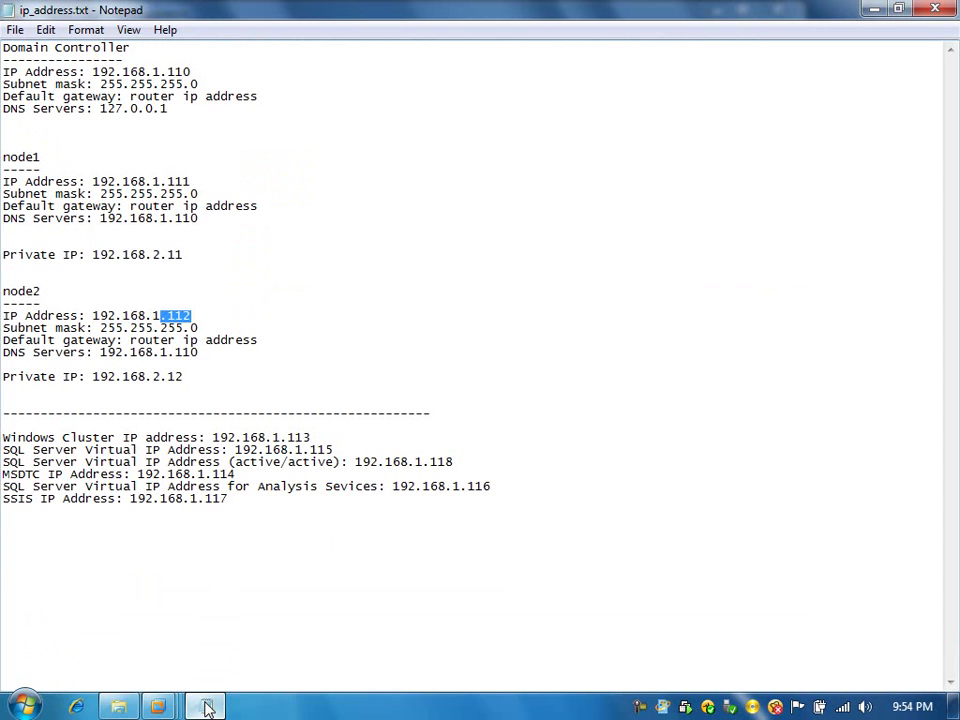
mouse_move(158, 705)
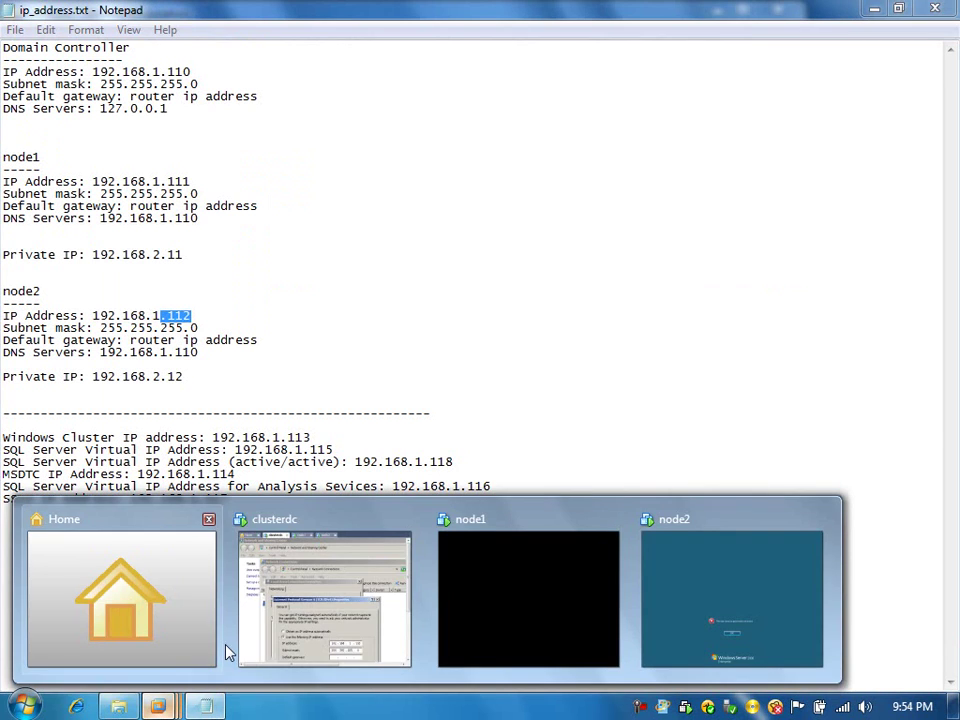
left_click(287, 615)
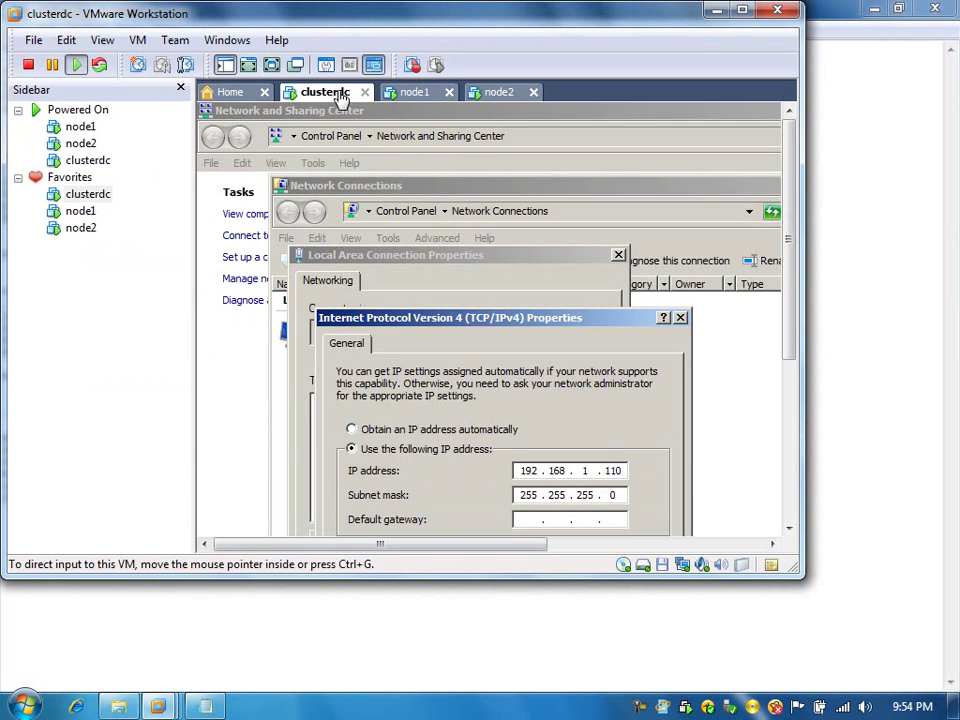
left_click(273, 64)
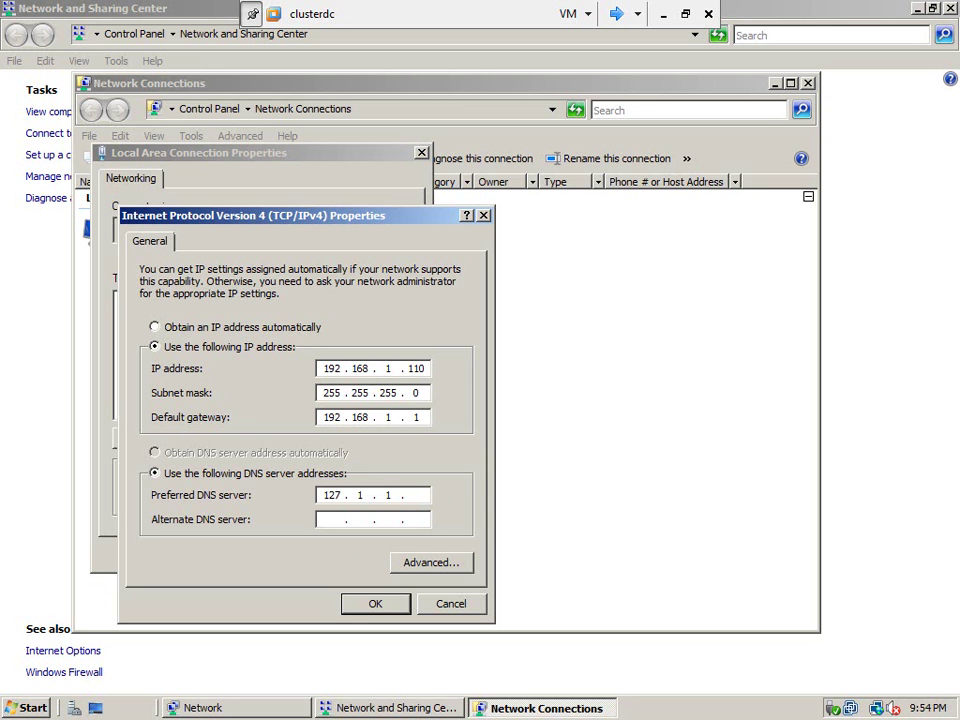
Confirm DNS server 127.0.0.1 from the notes, save the static IPv4 settings and close the properties
left_click(685, 14)
left_click(205, 706)
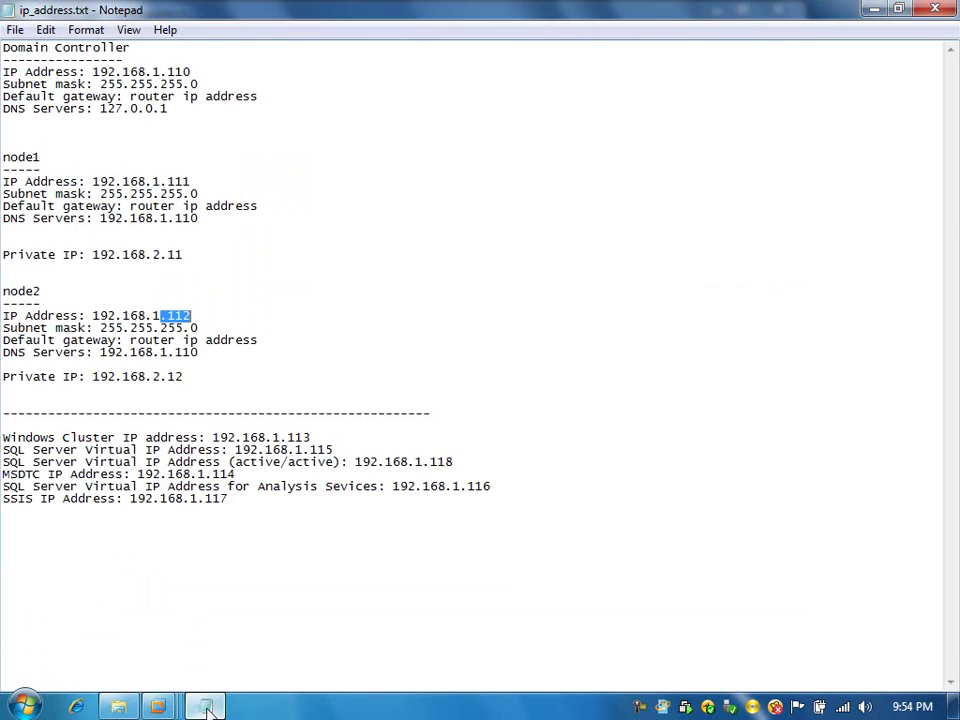
left_click_drag(178, 108, 107, 108)
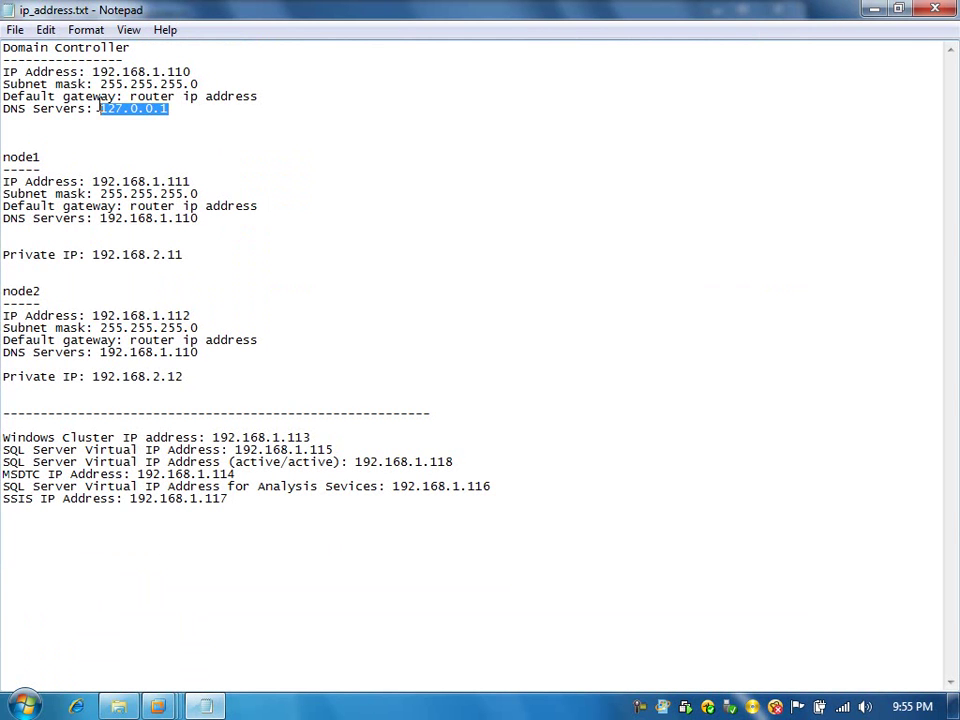
mouse_move(157, 706)
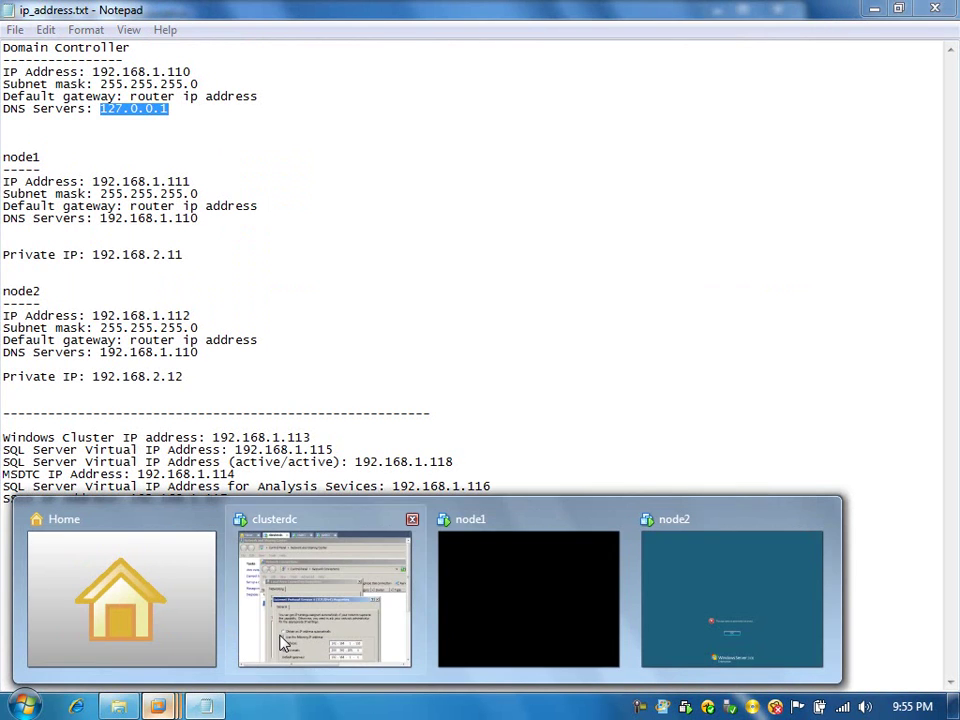
left_click(333, 605)
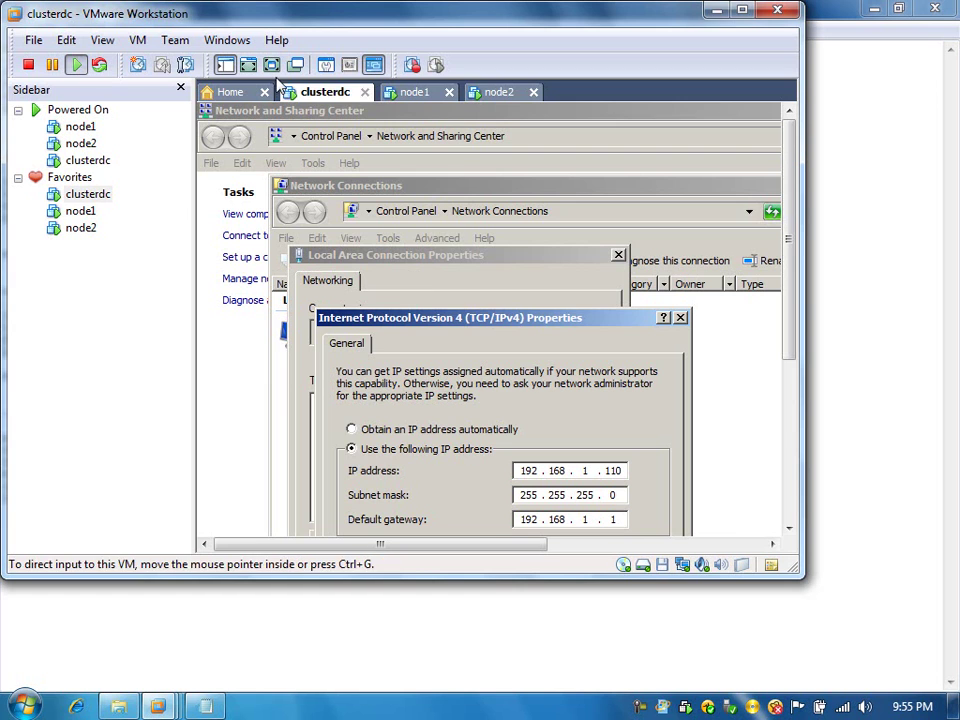
left_click(225, 64)
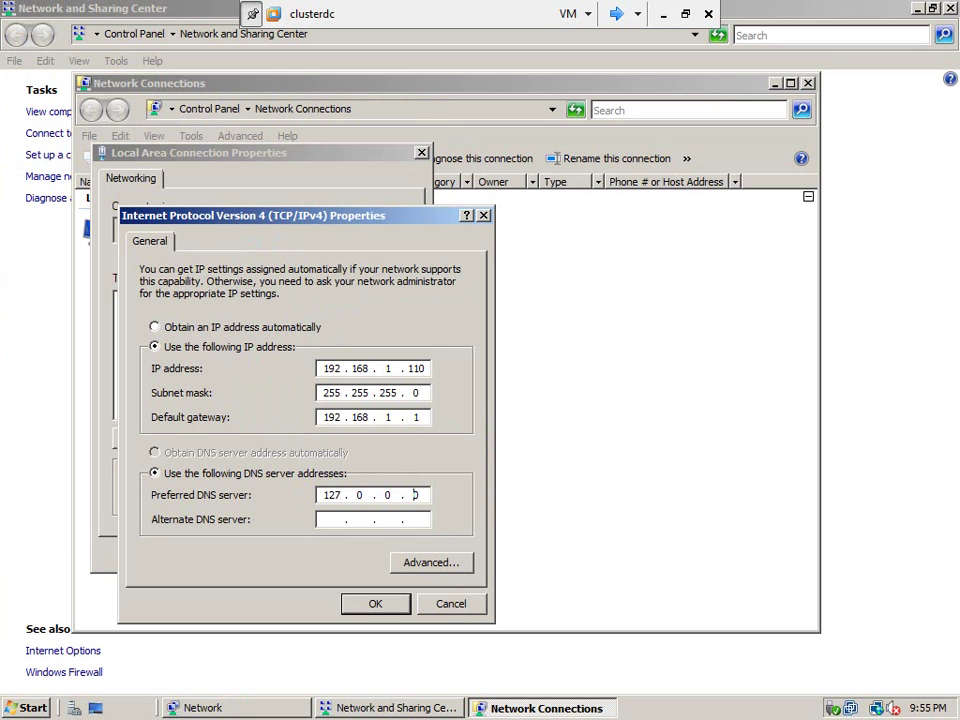
left_click(372, 604)
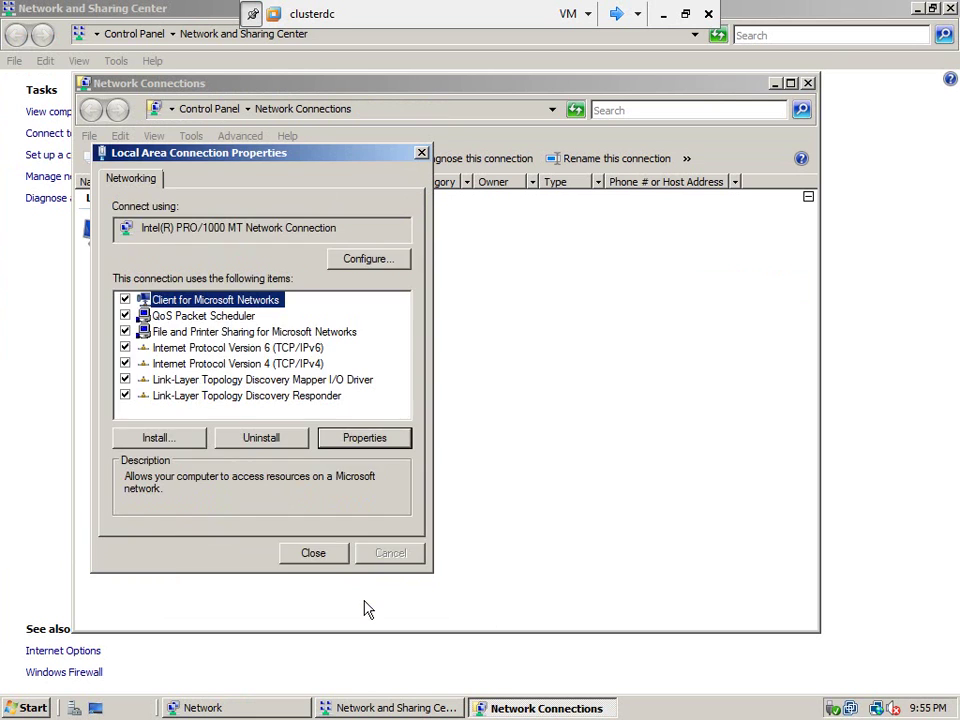
left_click(330, 554)
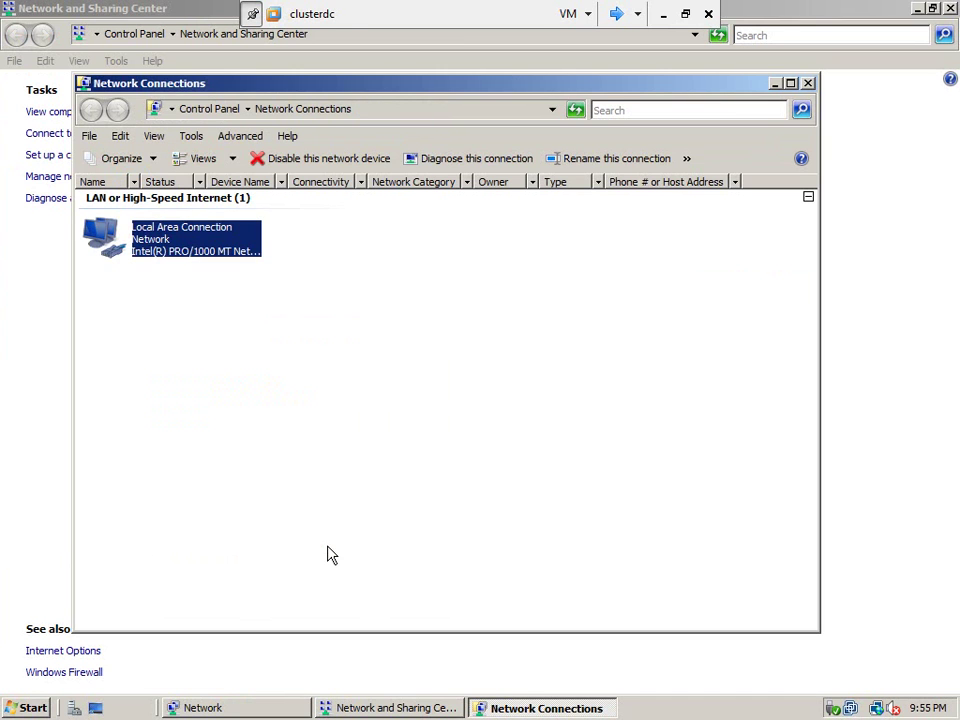
Launch dcpromo from the Start menu's Run prompt on clusterdc
left_click(183, 12)
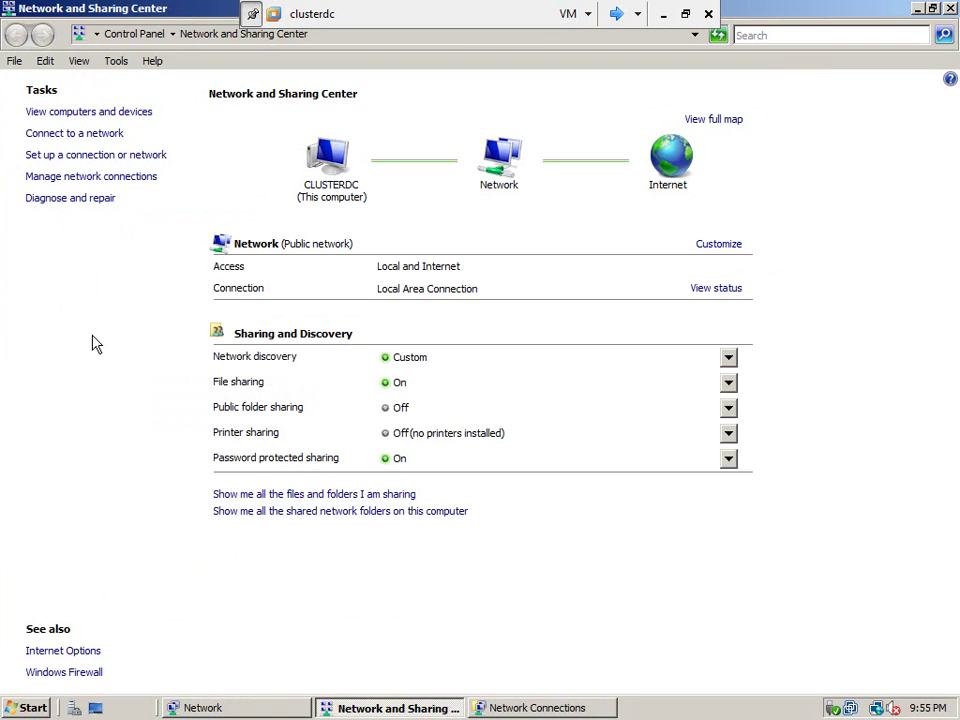
left_click(30, 707)
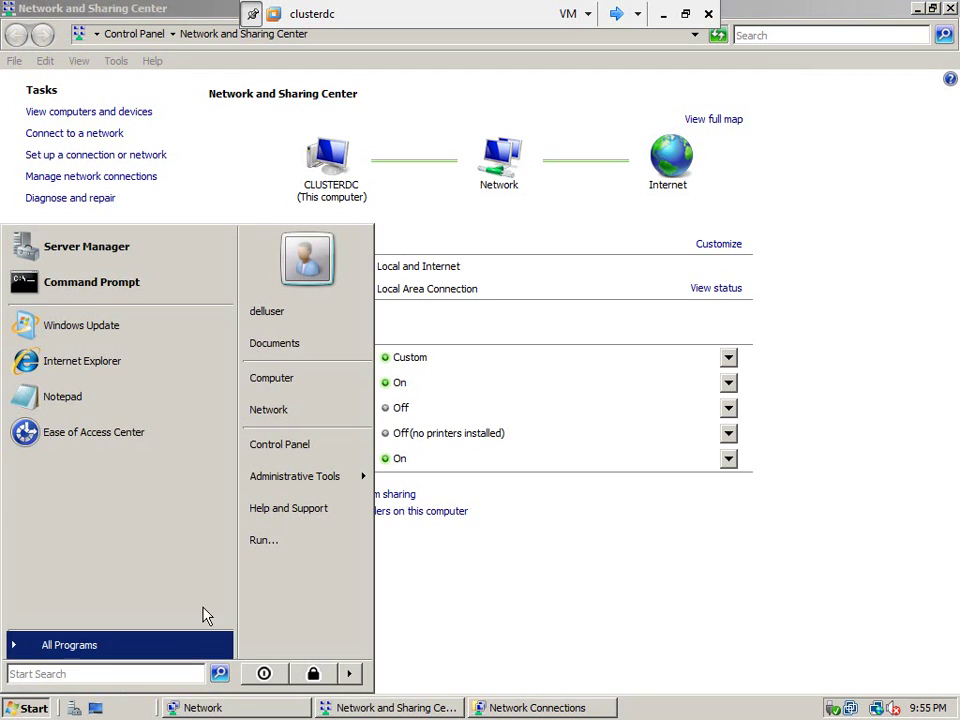
left_click(279, 539)
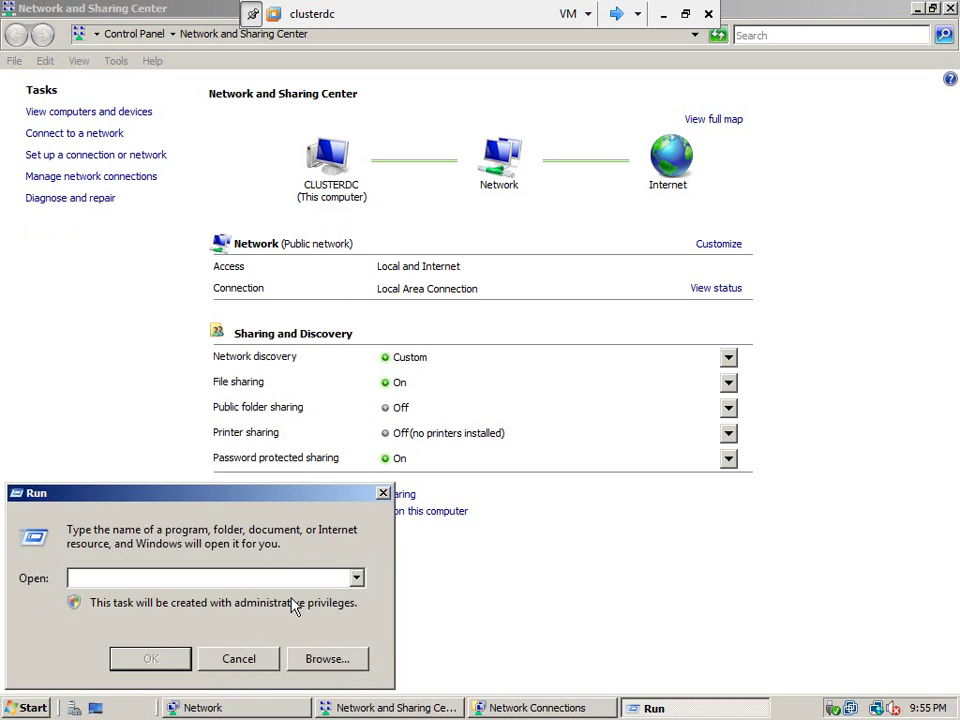
key("Return")
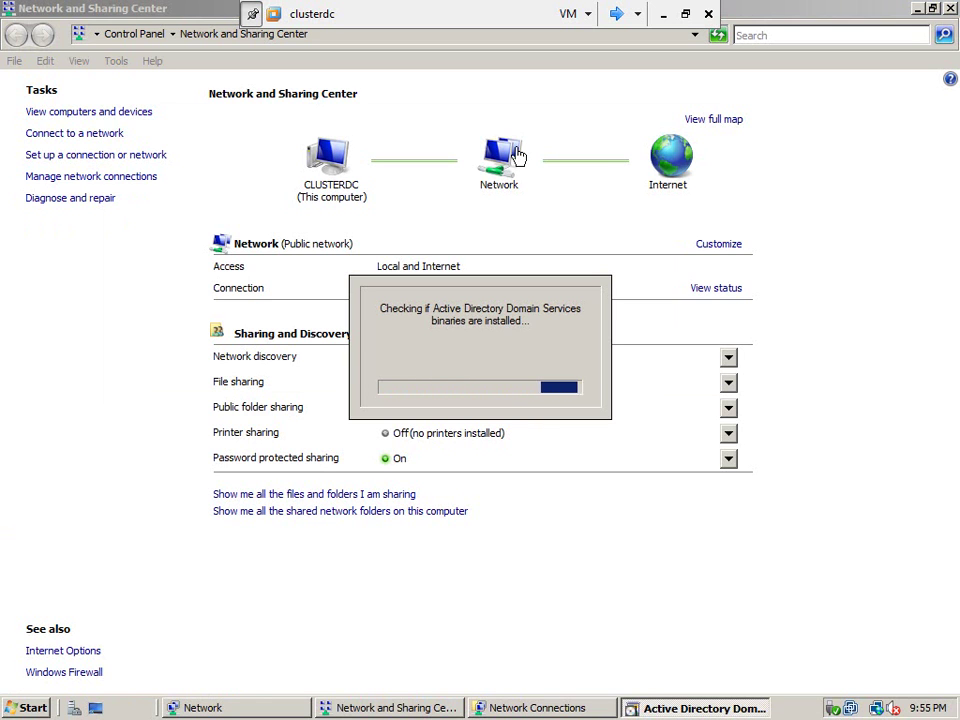
Sign in to node2 after dismissing its login error
left_click(617, 14)
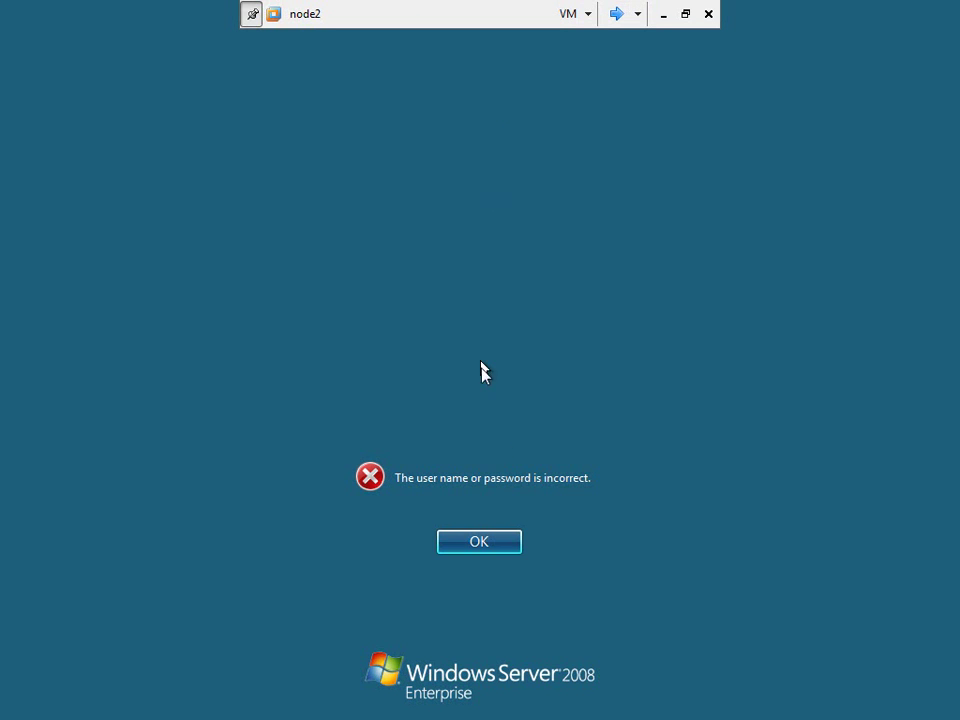
left_click(478, 542)
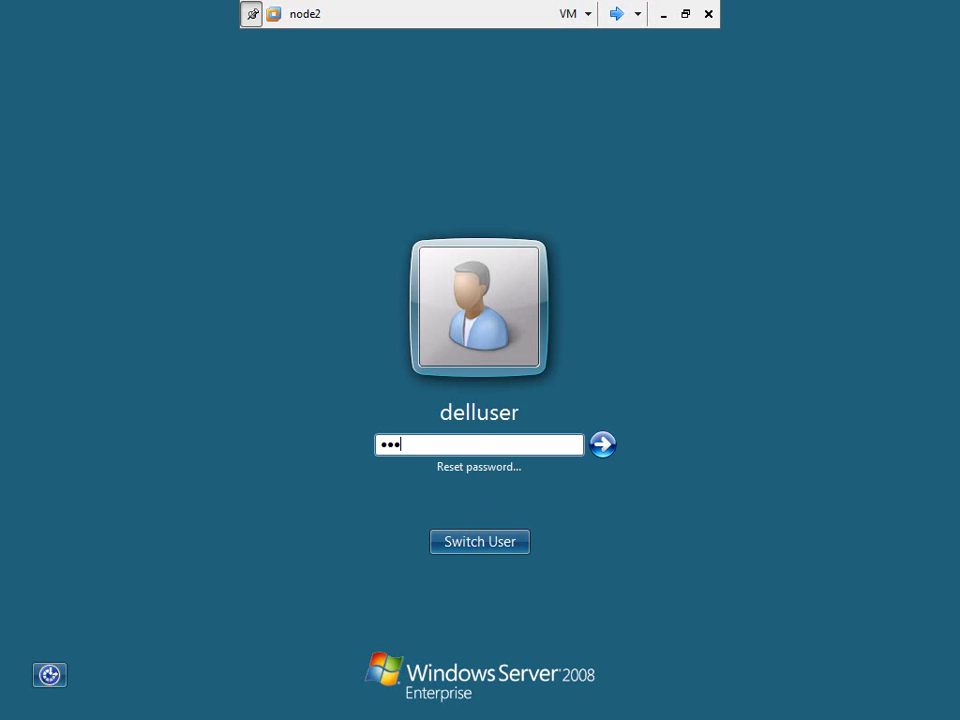
key("Return")
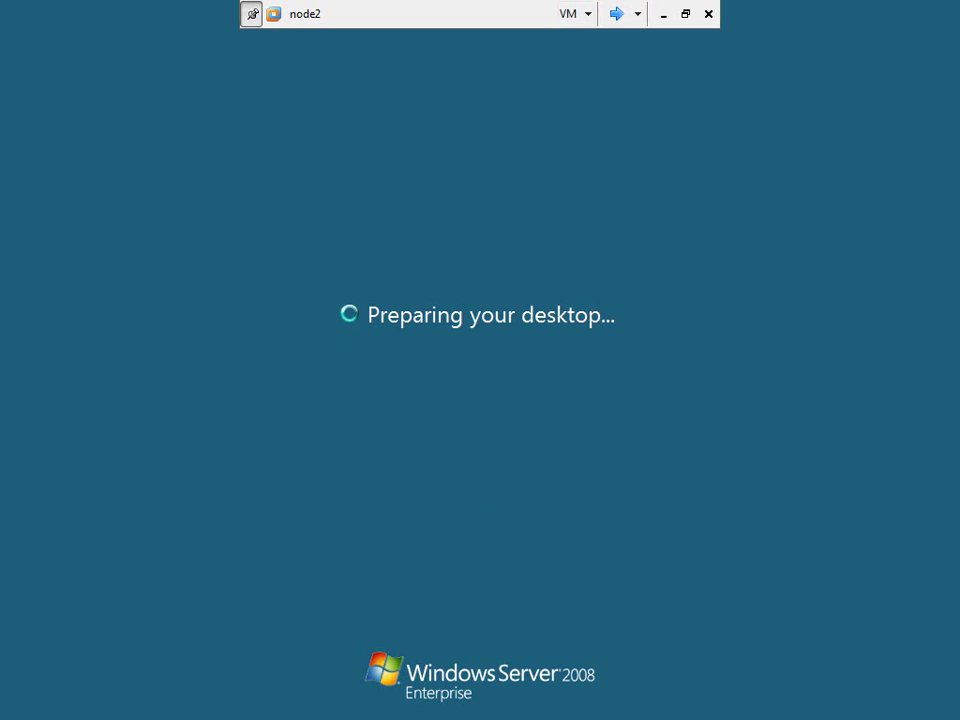
Sign in to node1 after the incorrect-password error, then return to the clusterdc console
left_click(616, 13)
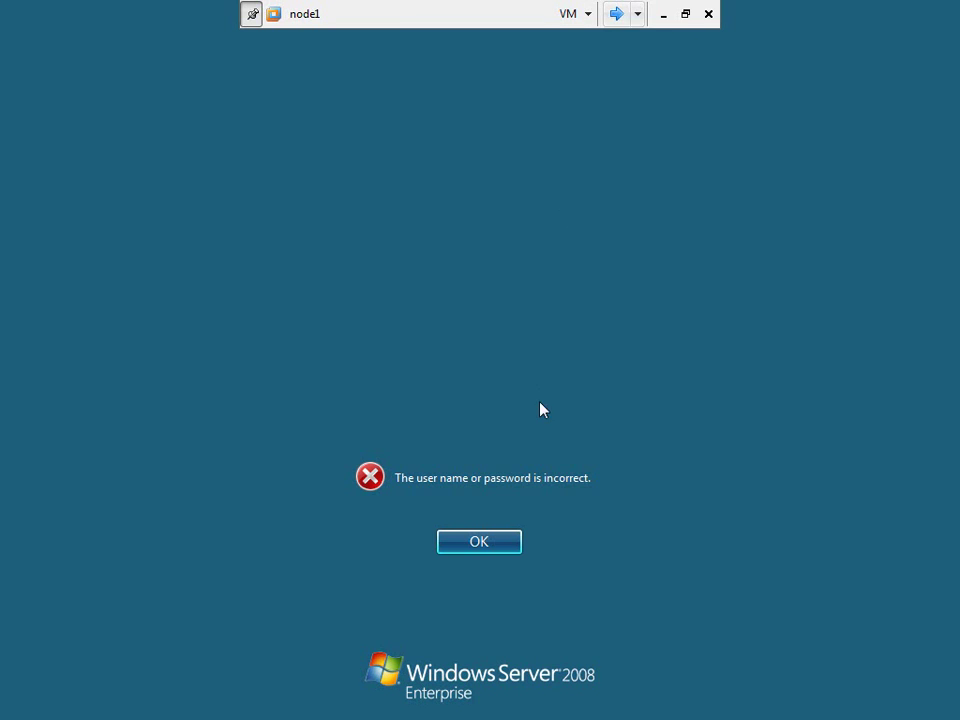
left_click(486, 542)
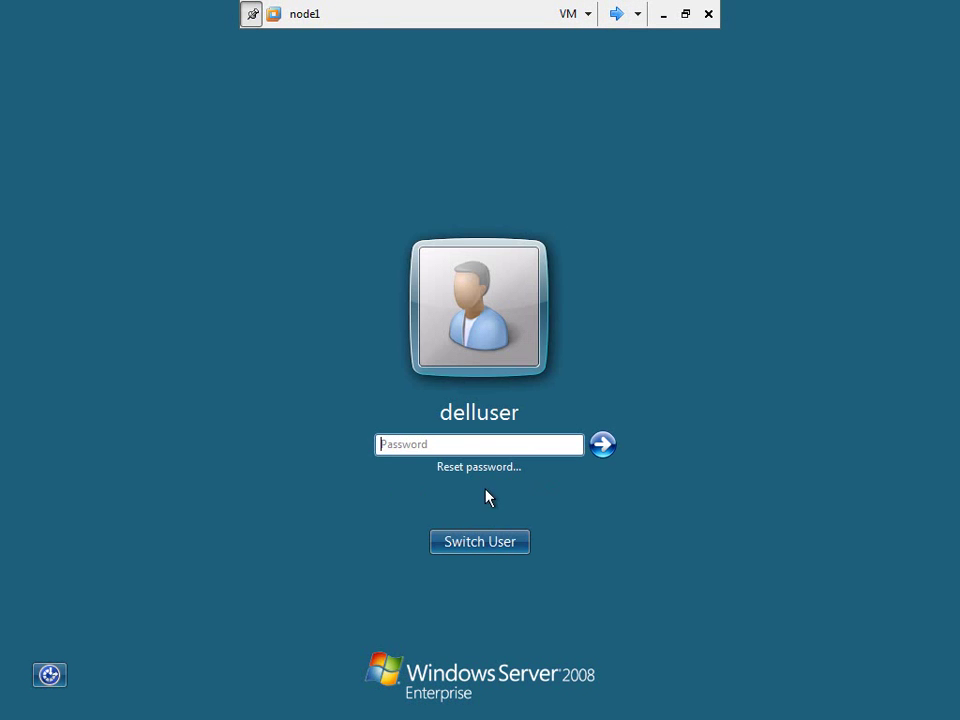
left_click(481, 444)
key("Return")
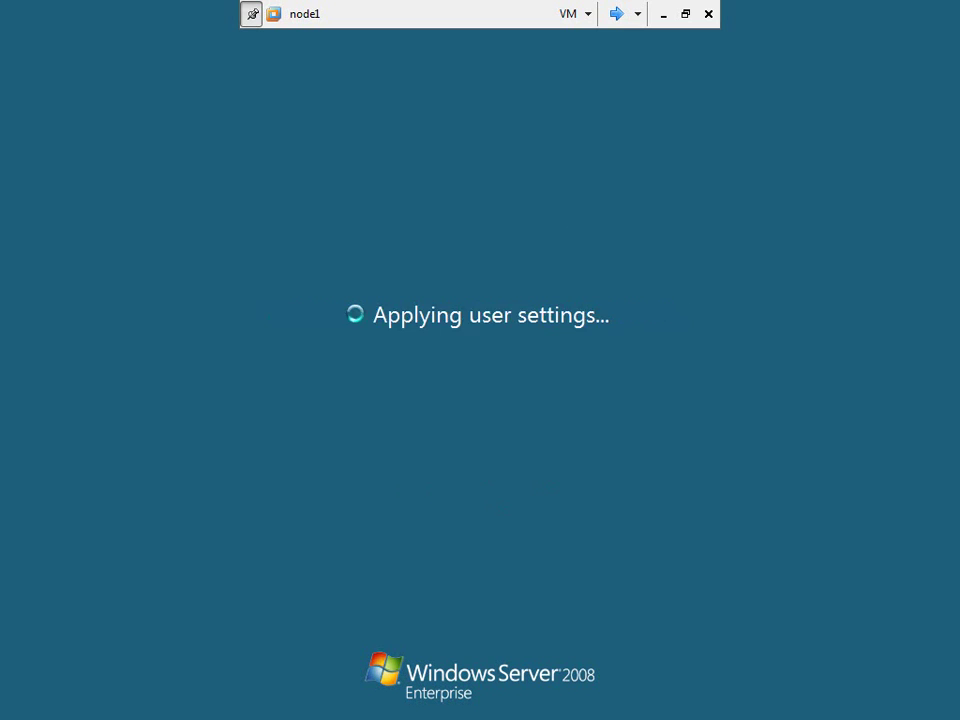
left_click(616, 13)
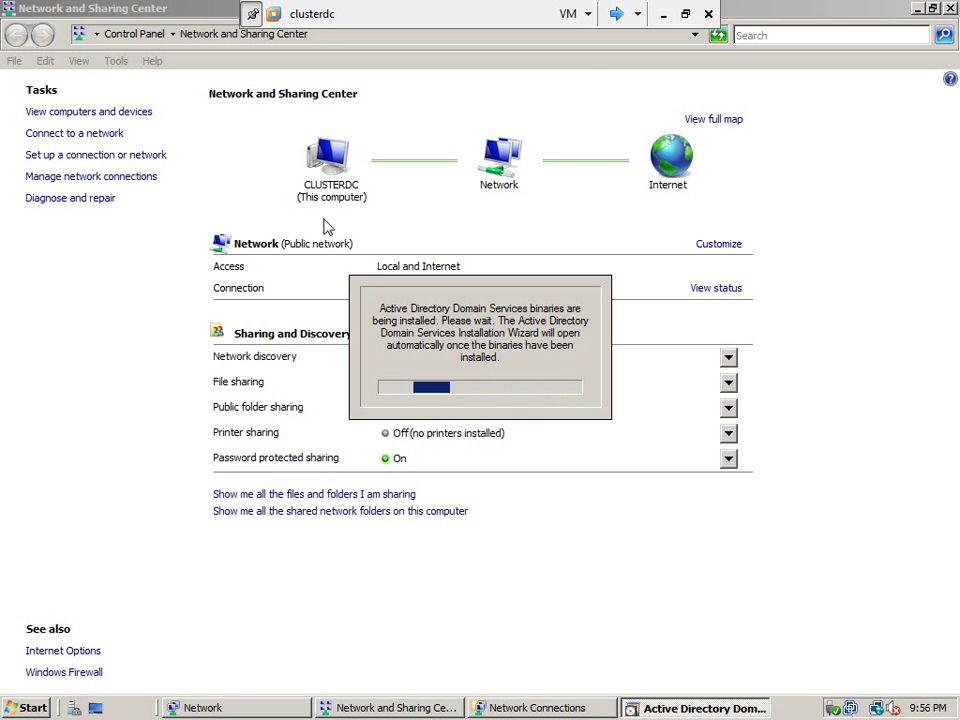
After the AD DS binaries install, exit full screen to show the wizard's welcome page
left_click(688, 14)
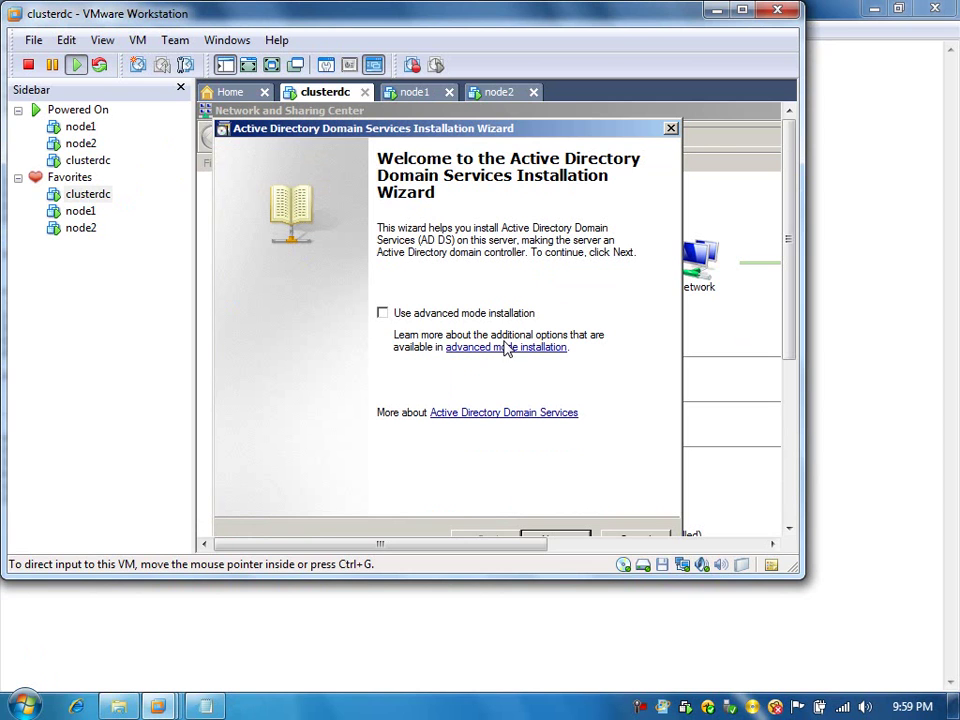
Maximize clusterdc in full screen and move past the wizard's welcome and compatibility pages
double_click(648, 14)
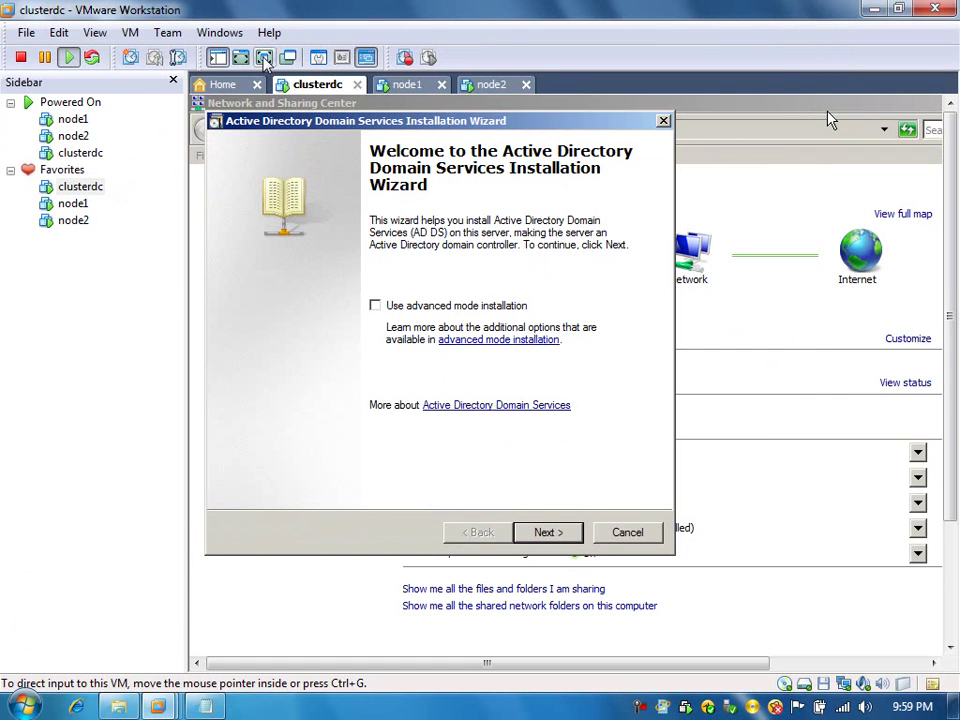
left_click(264, 57)
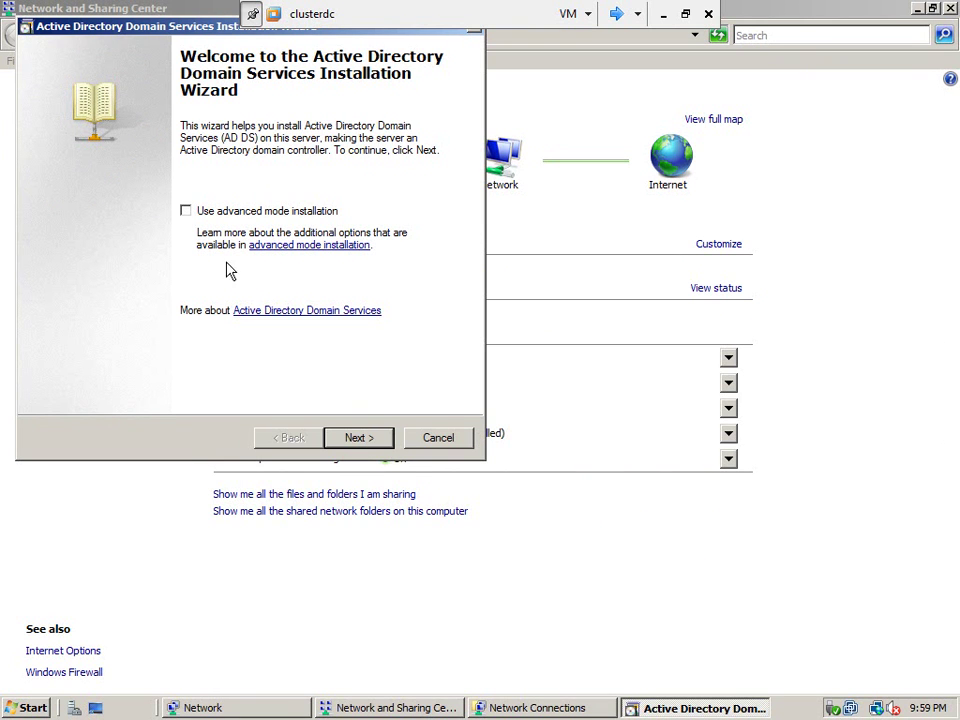
left_click(359, 440)
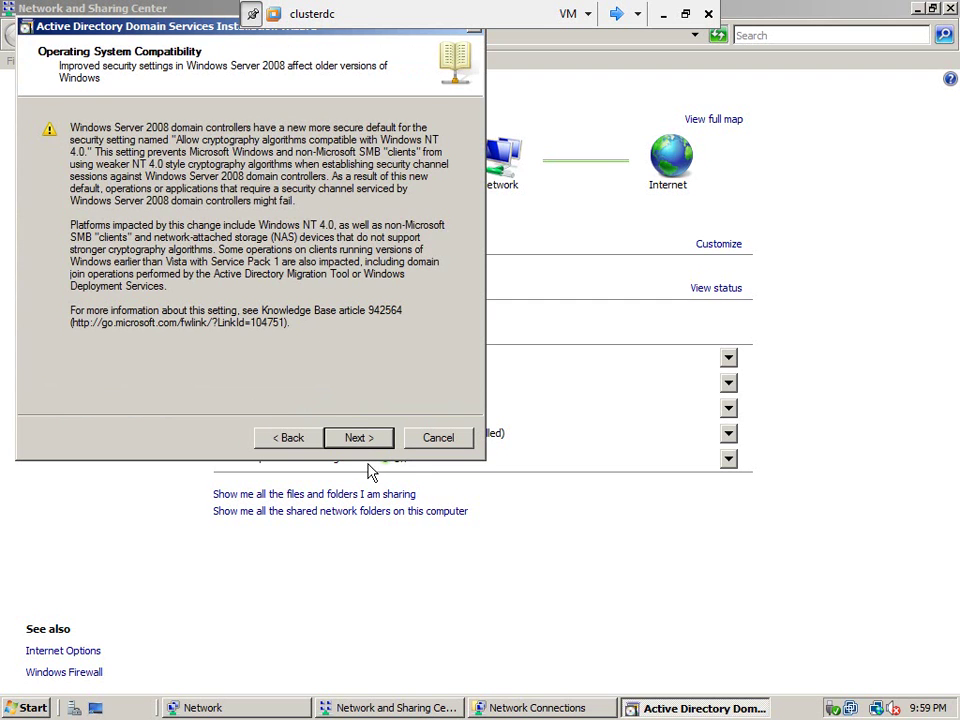
left_click(364, 441)
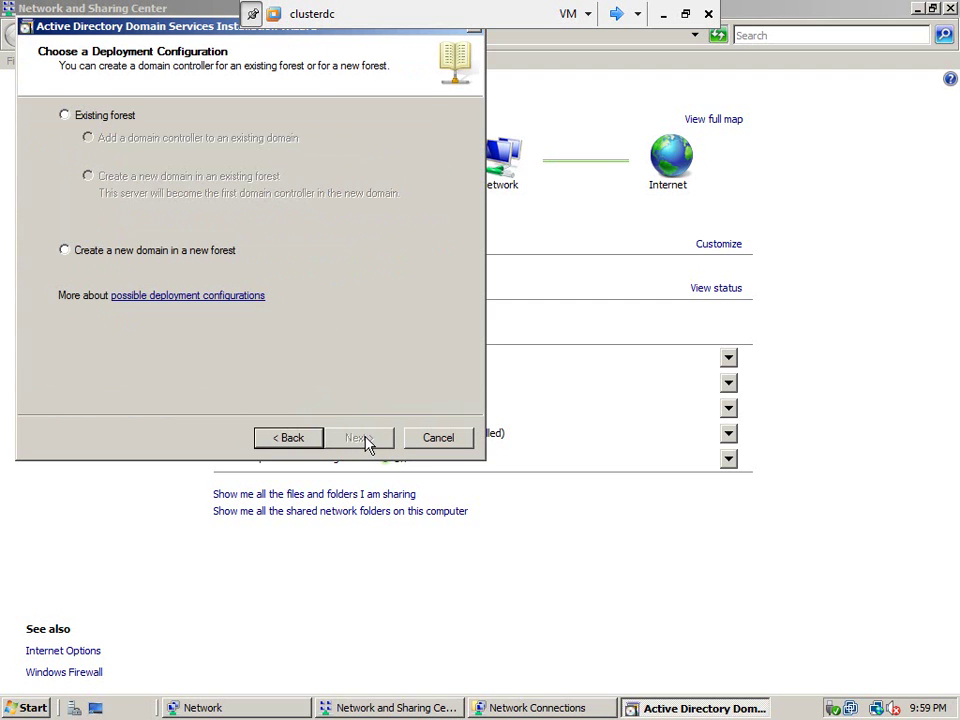
Choose a new domain in a new forest and enter metamanager.local as the forest root name
left_click(64, 252)
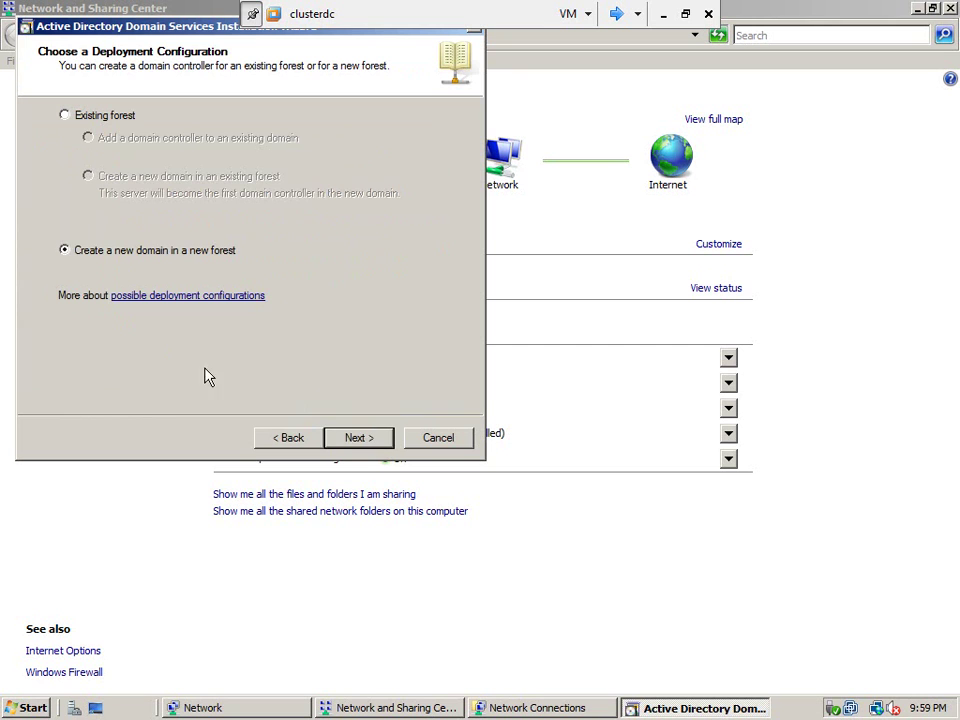
left_click(355, 438)
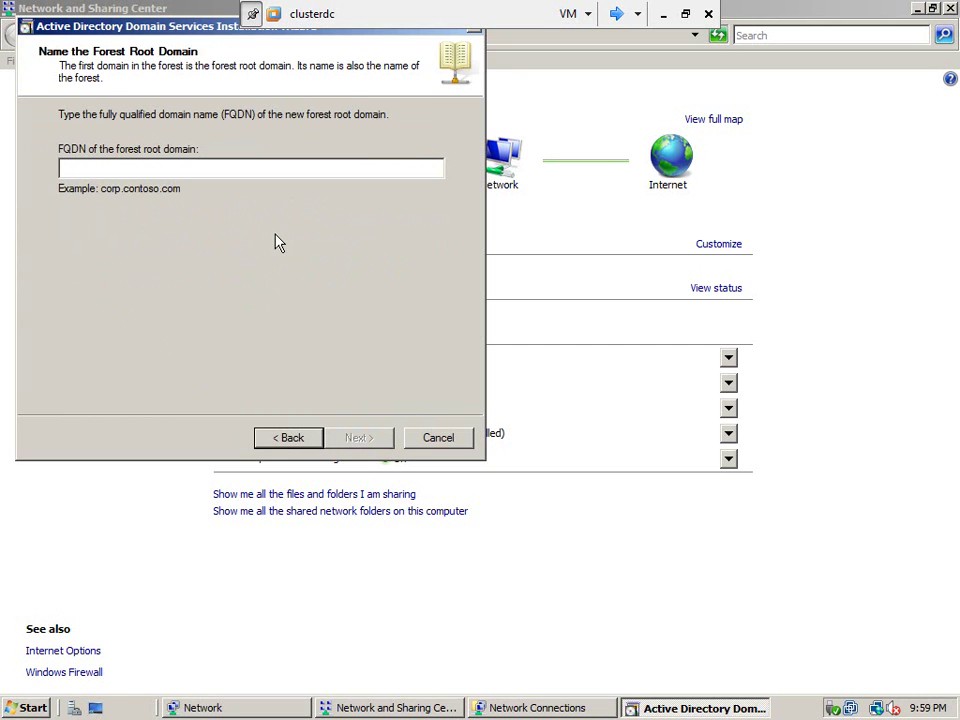
type("metamanag")
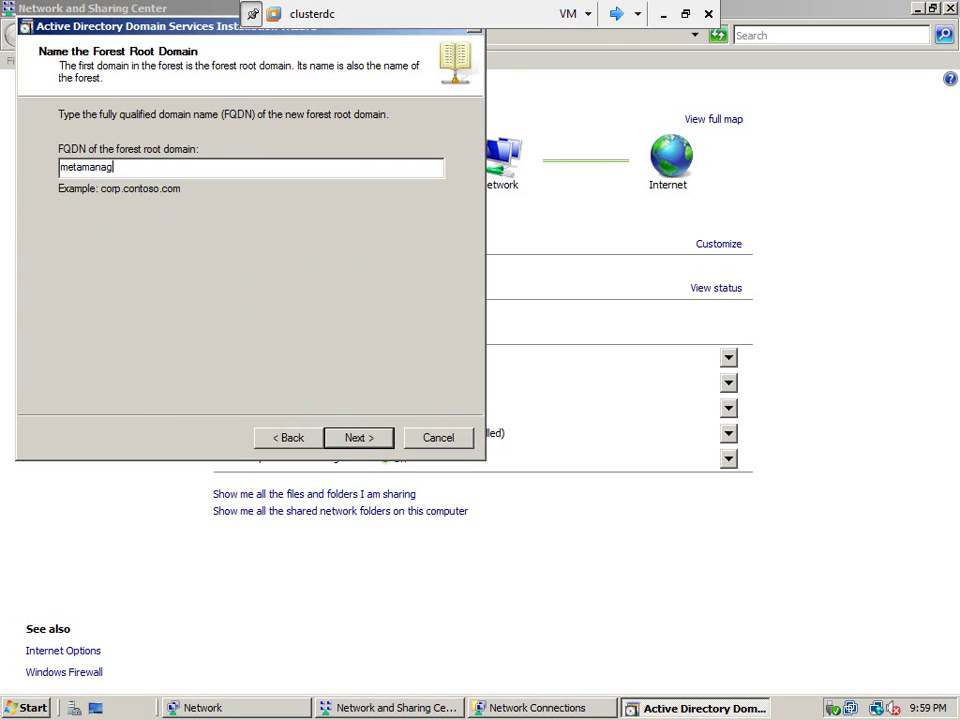
type("local")
Pick Windows Server 2008 forest functional level, keep the DNS server option, and accept the delegation warning
left_click(358, 441)
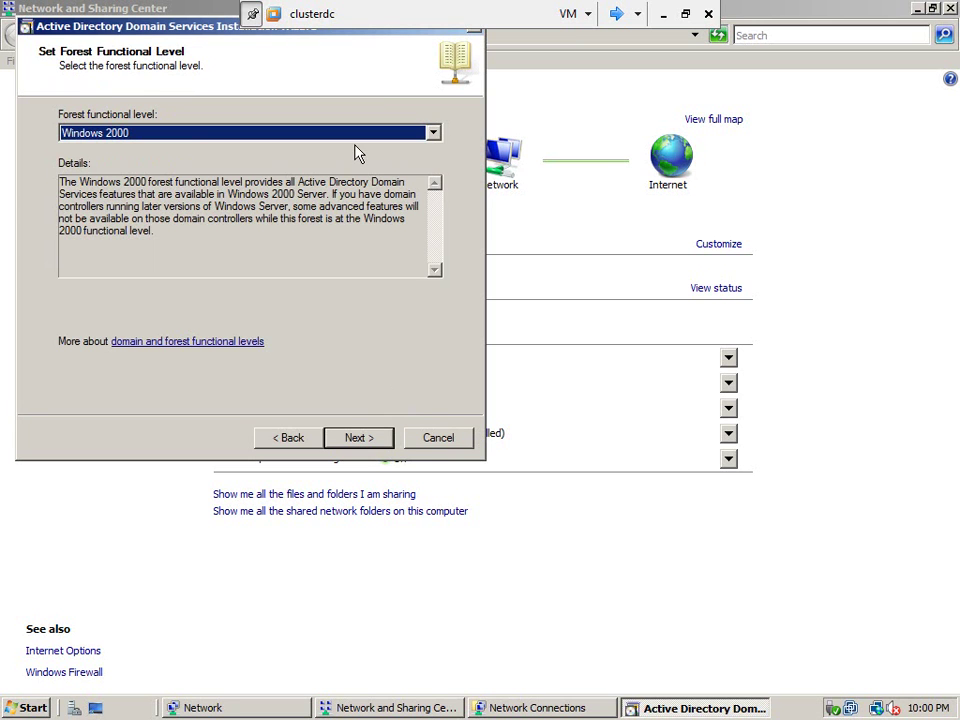
left_click(362, 134)
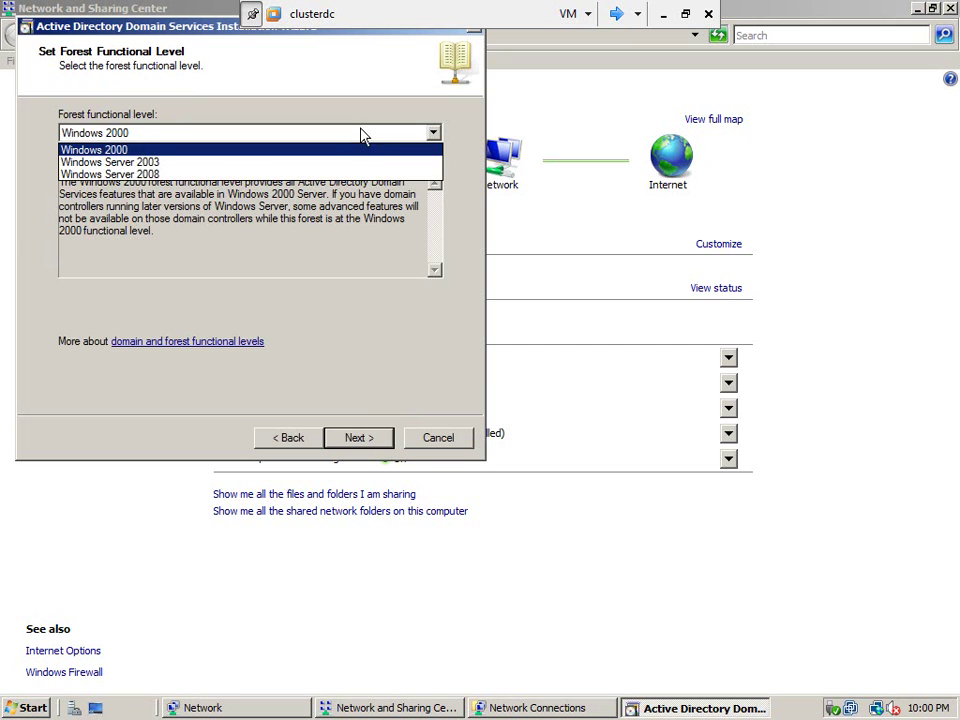
left_click(343, 175)
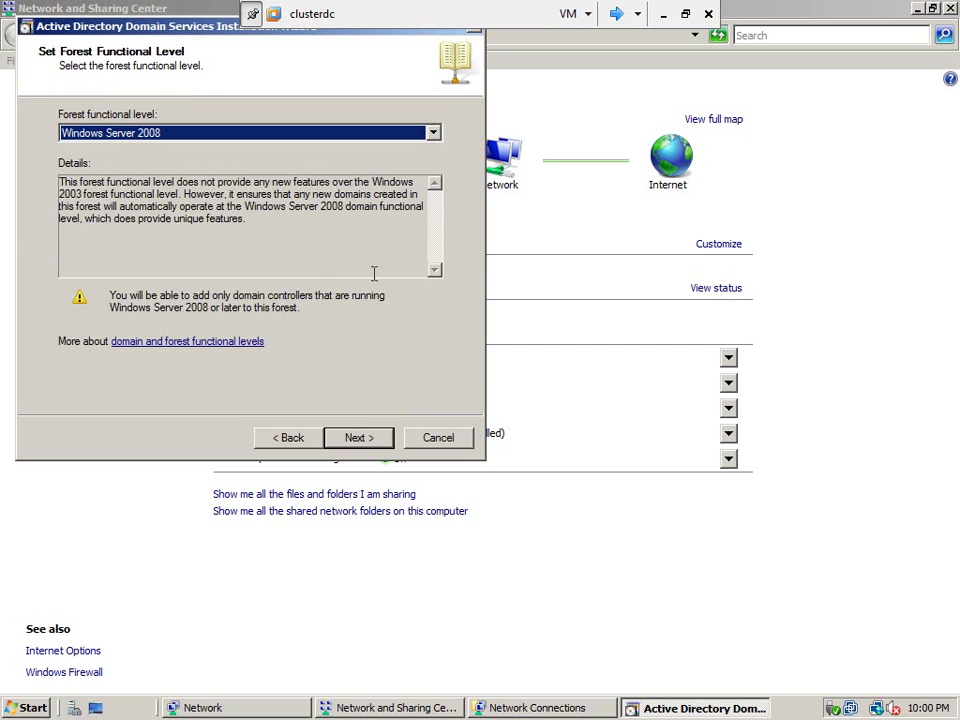
left_click(359, 438)
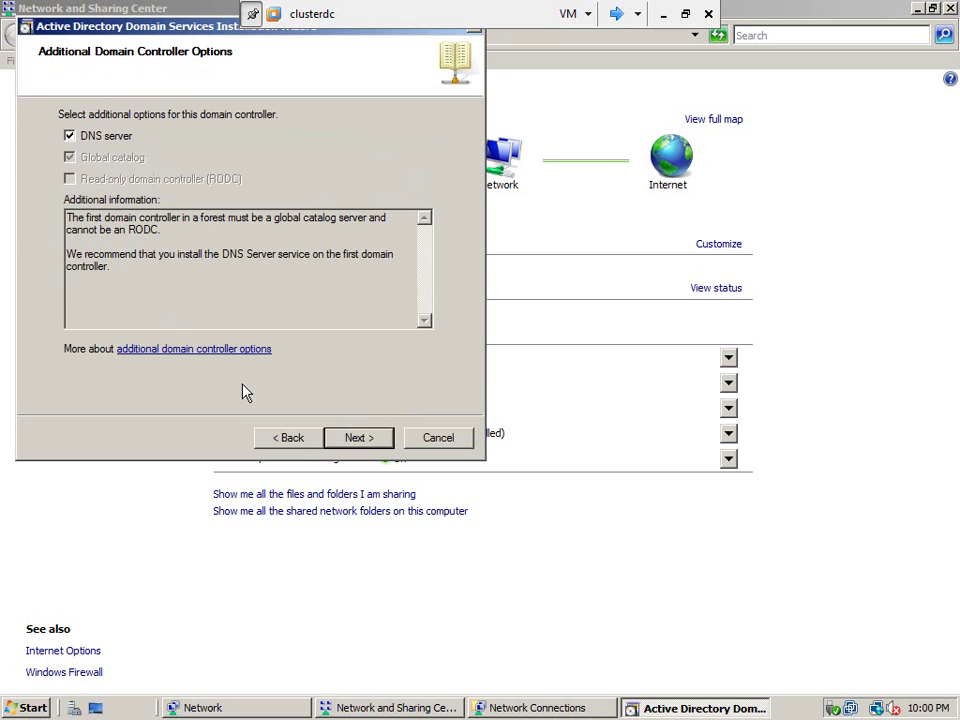
left_click(360, 438)
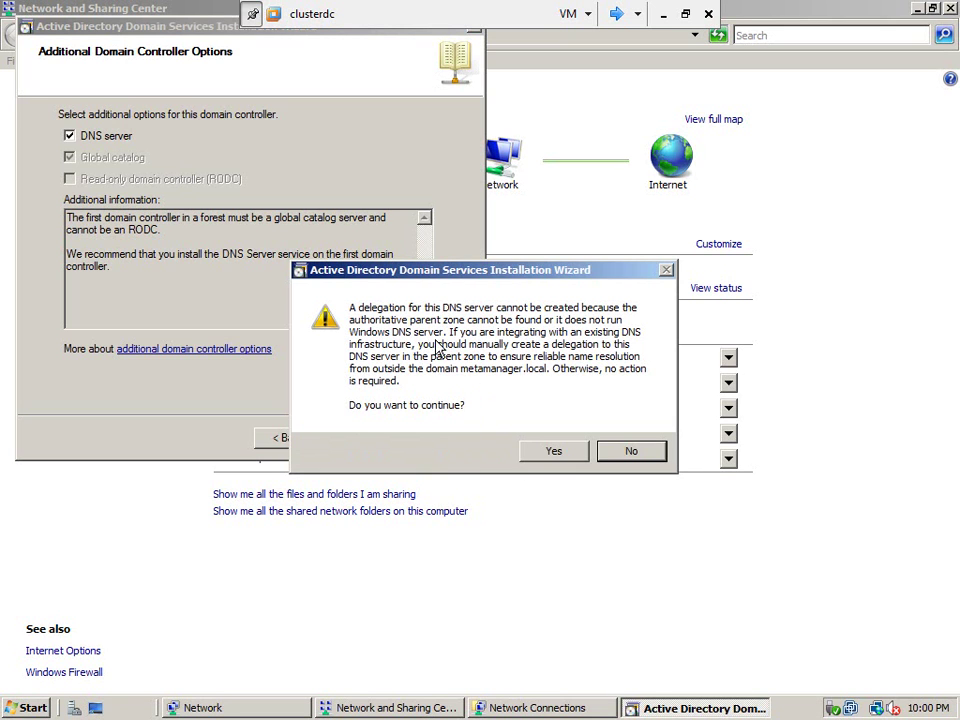
left_click(541, 456)
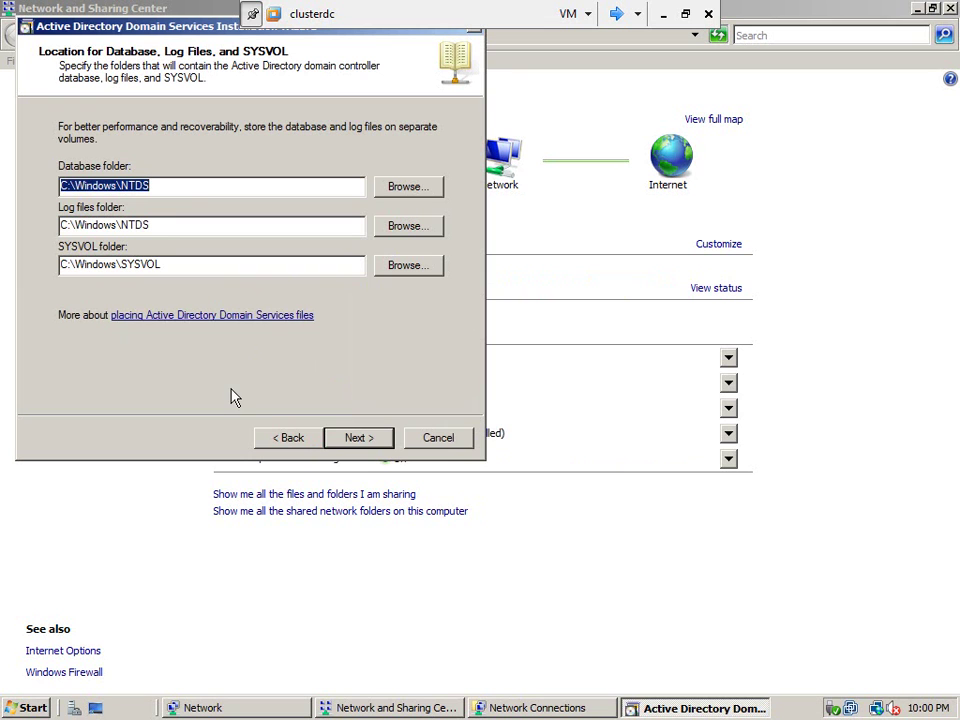
Keep default NTDS and SYSVOL folders, enter the restore-mode password, and start AD DS configuration
left_click(374, 448)
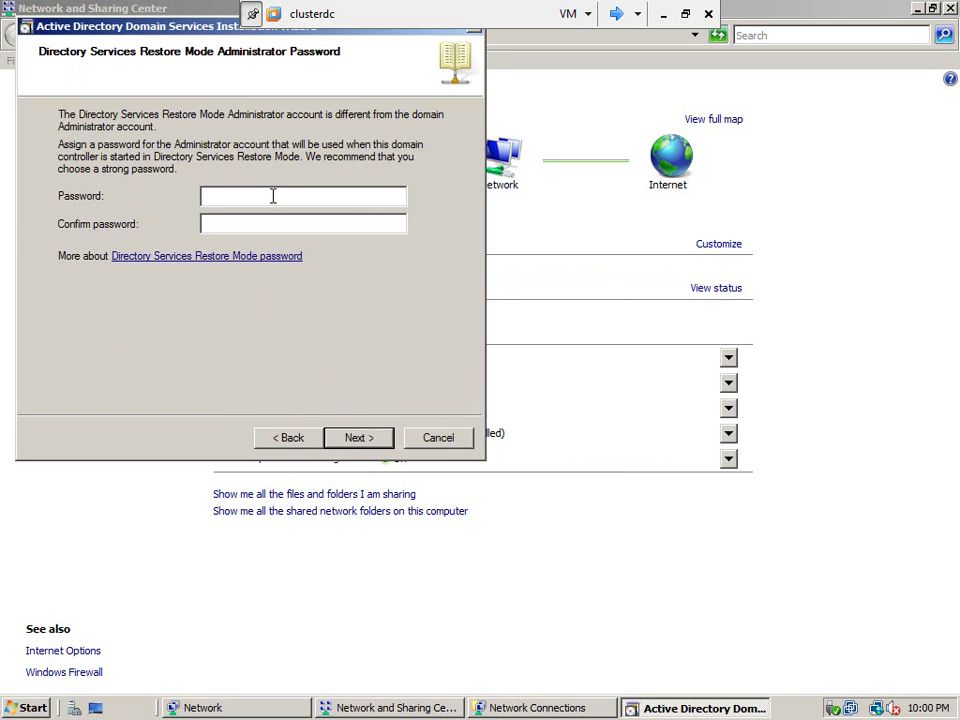
type("P")
key("BackSpace")
key("BackSpace")
key("BackSpace")
key("BackSpace")
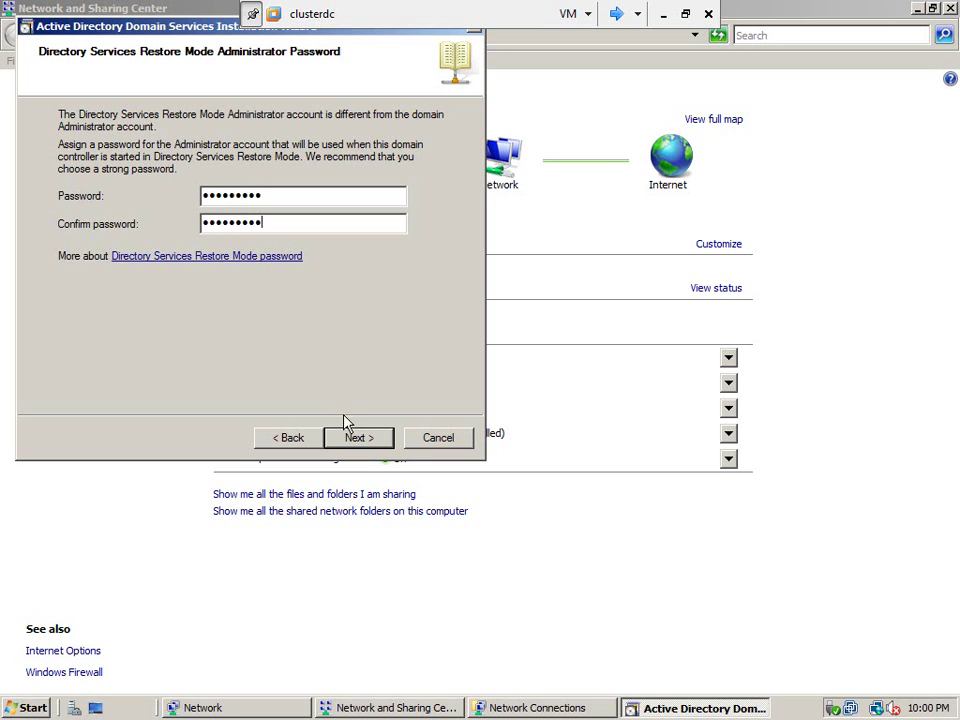
left_click(356, 440)
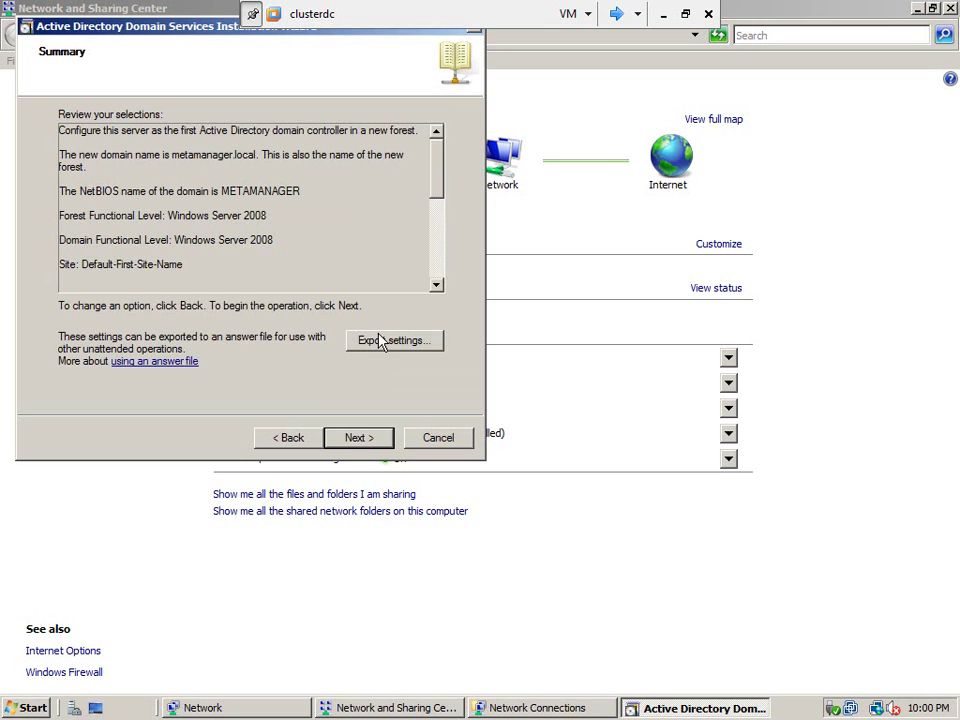
left_click(358, 444)
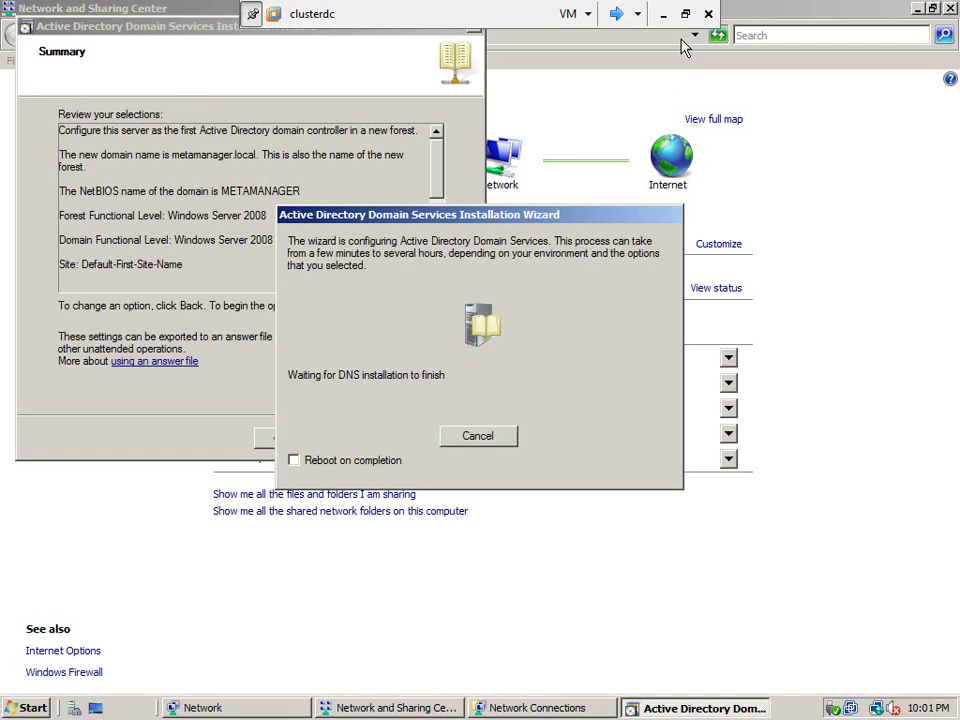
Finish the metamanager.local AD DS wizard and restart clusterdc immediately, then leave full screen
left_click(687, 14)
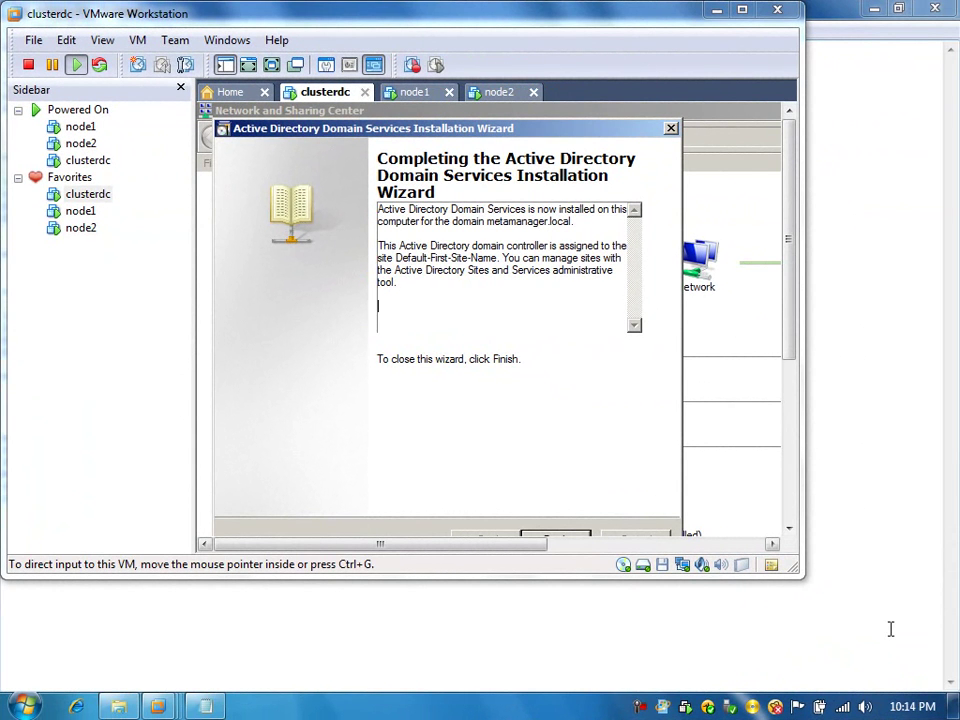
double_click(490, 14)
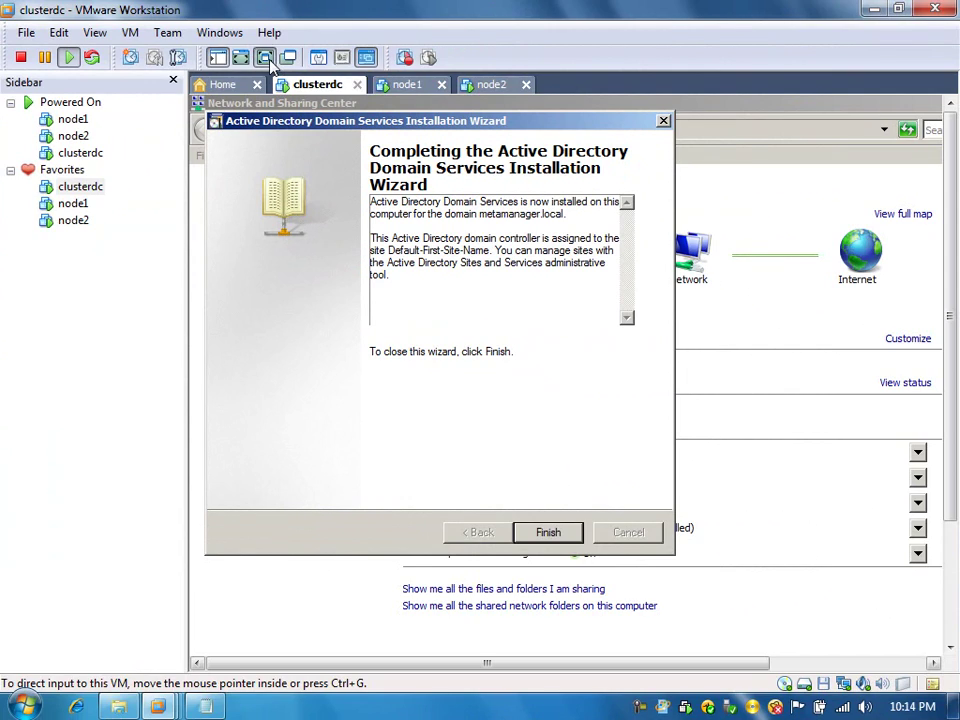
left_click(266, 58)
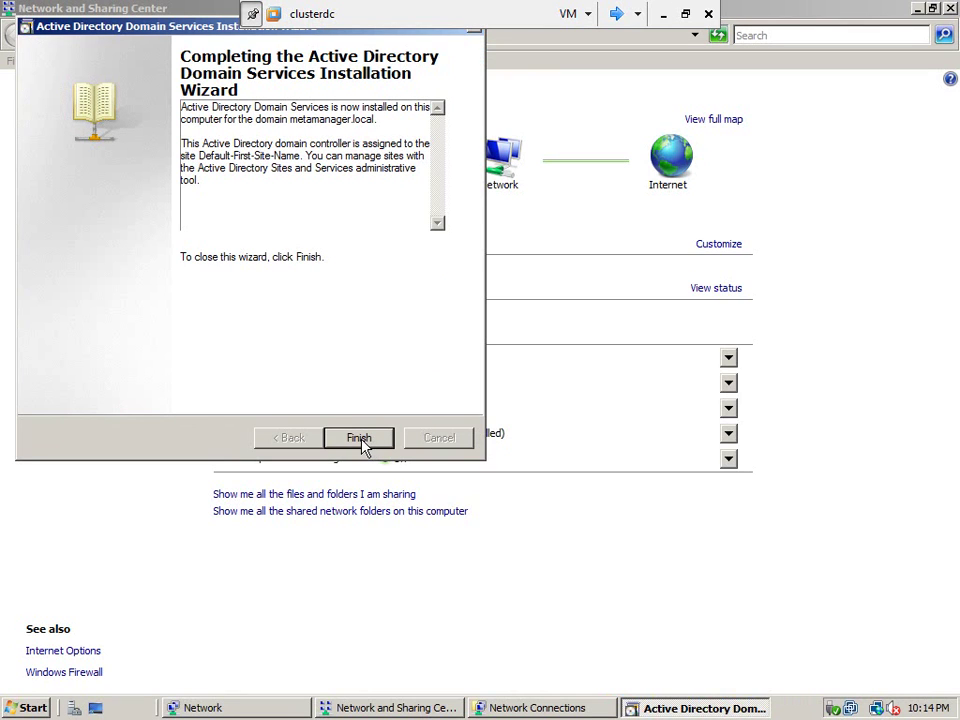
left_click(362, 444)
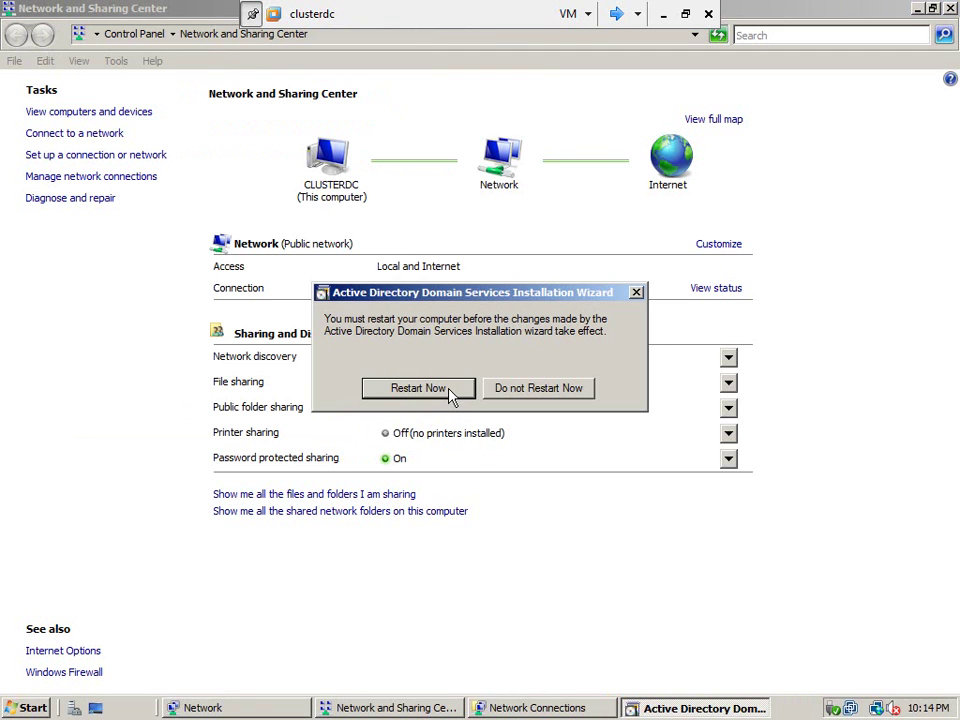
left_click(451, 396)
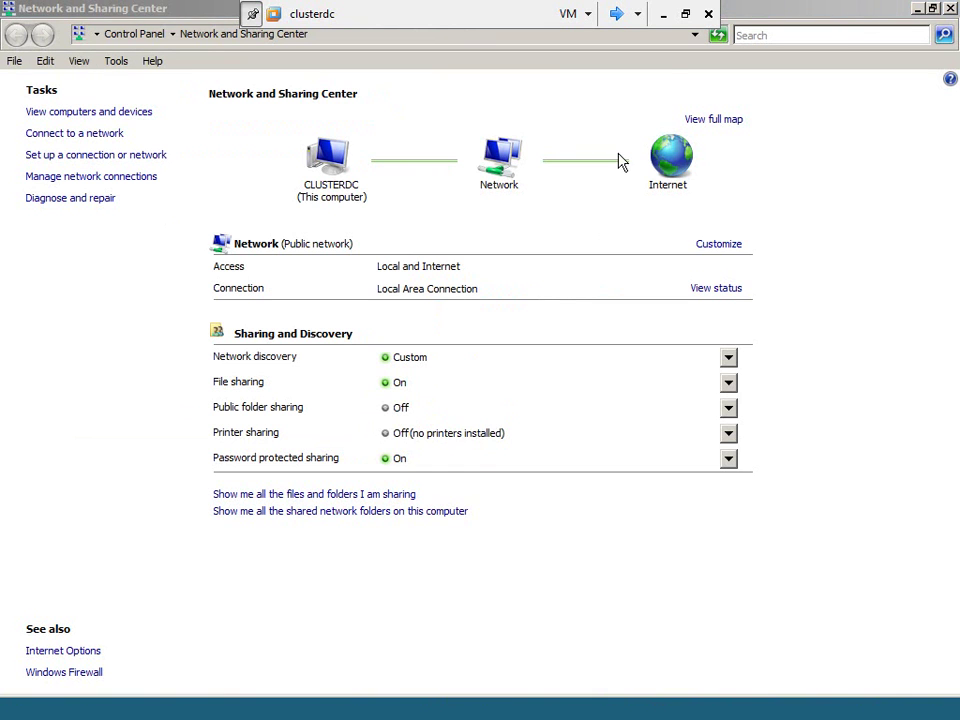
left_click(686, 14)
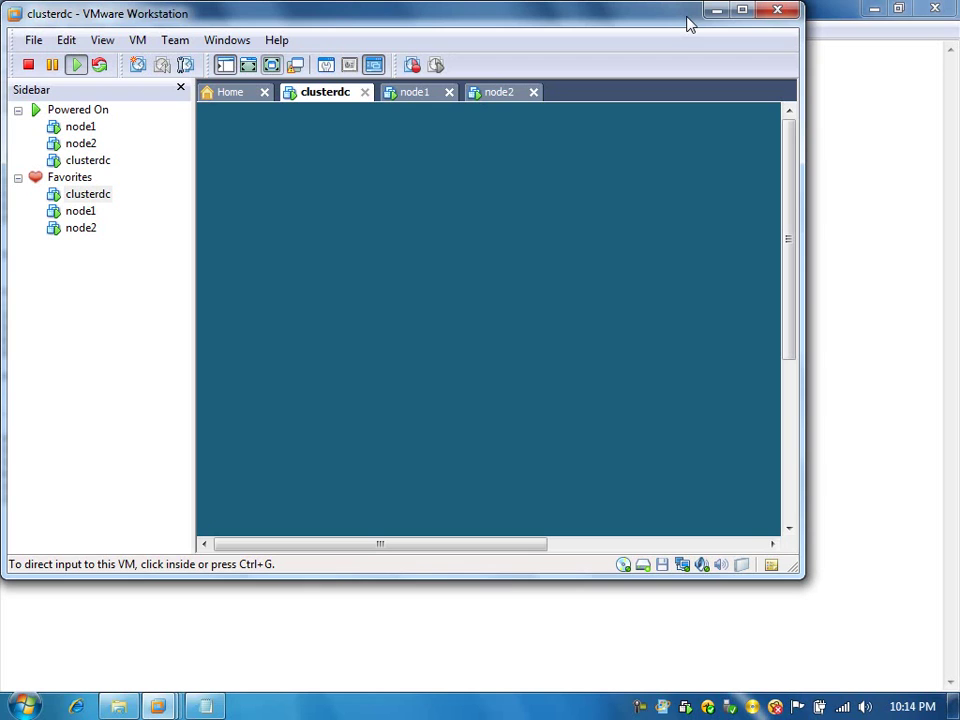